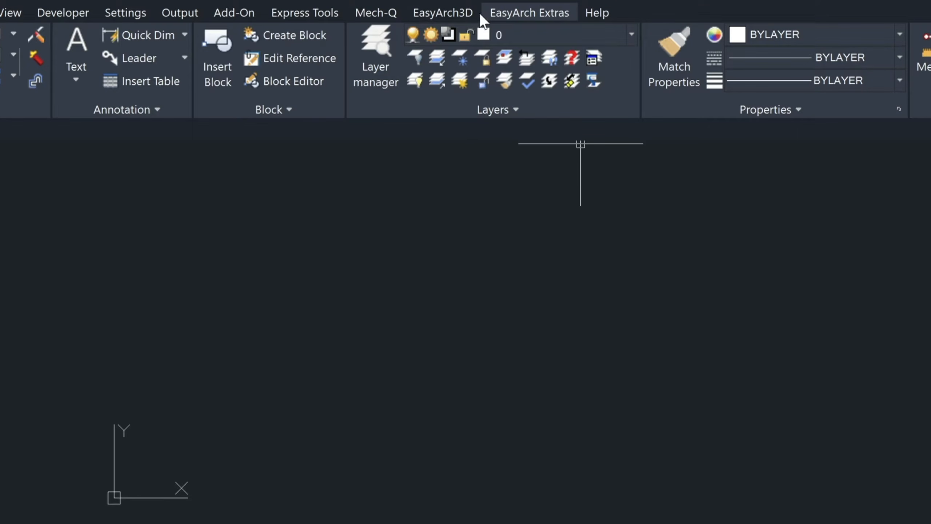
Bring up the EasyArch3D tools and draw a rectangle 15' wide by 20' high for the main room
left_click(455, 14)
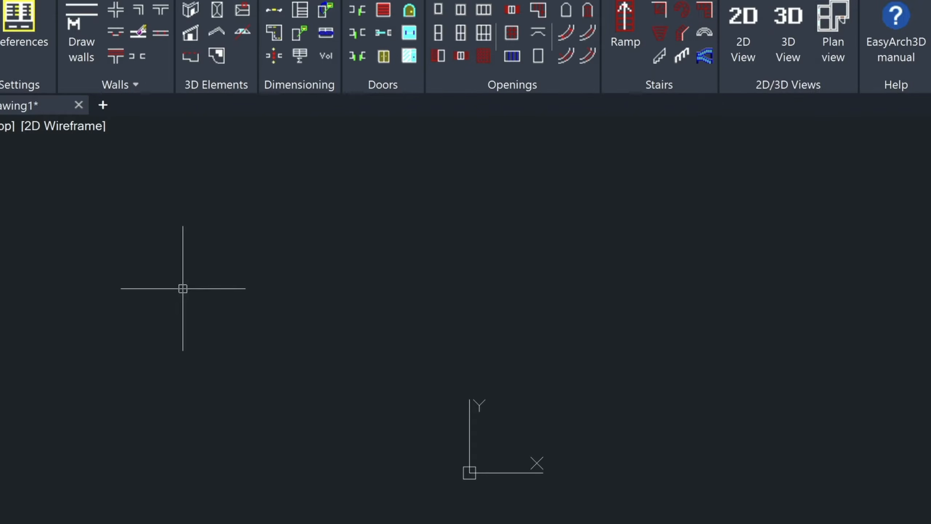
type("rec")
key("Return")
type("rec")
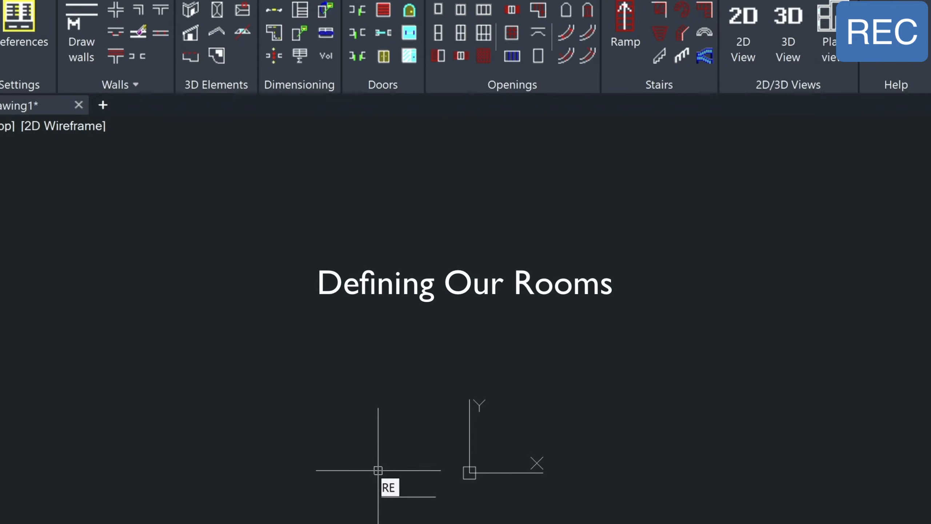
key("Return")
left_click(339, 458)
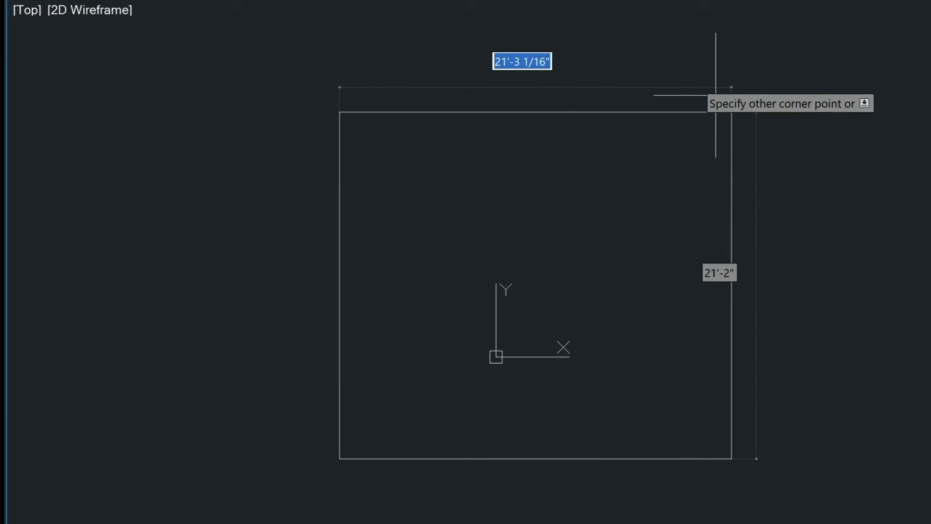
type("15'")
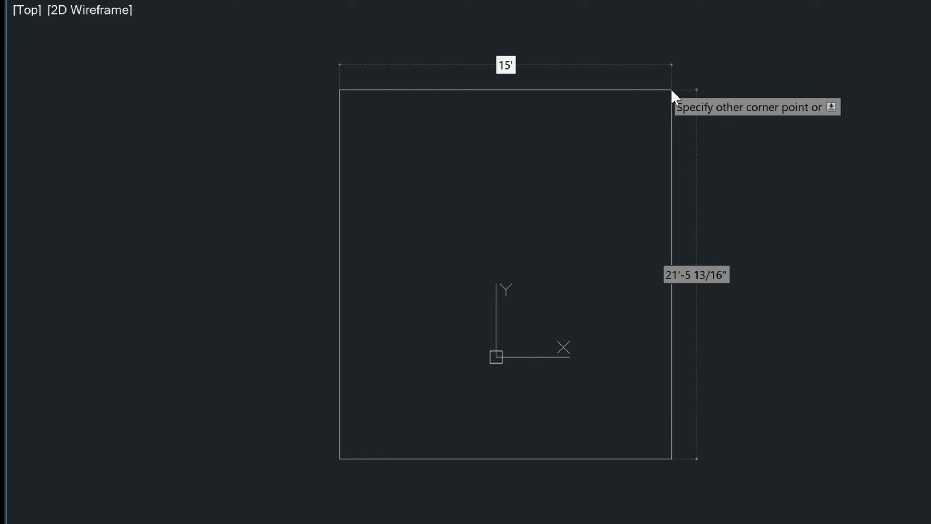
key("Tab")
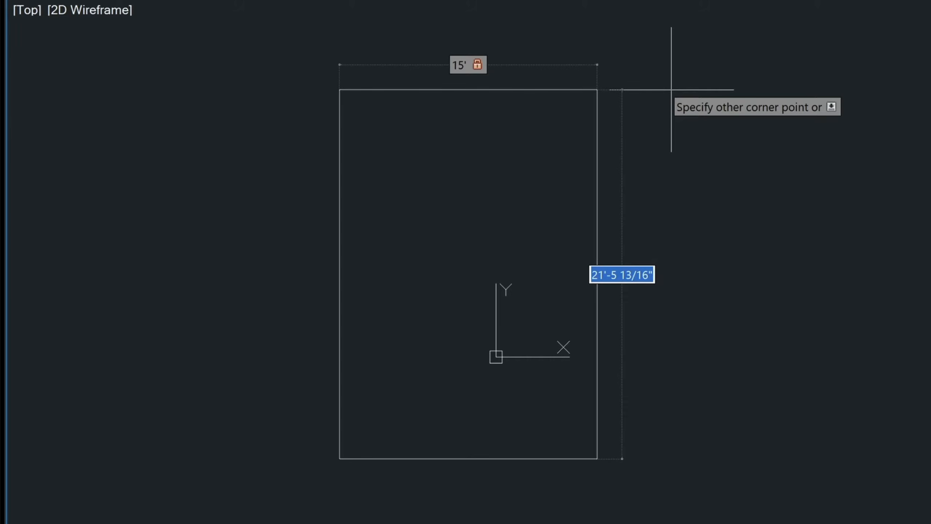
type("20'")
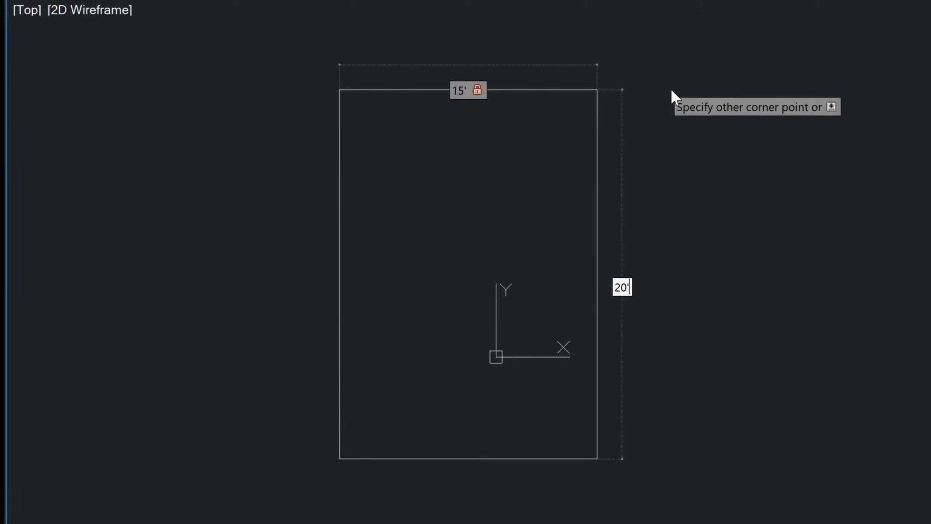
key("Return")
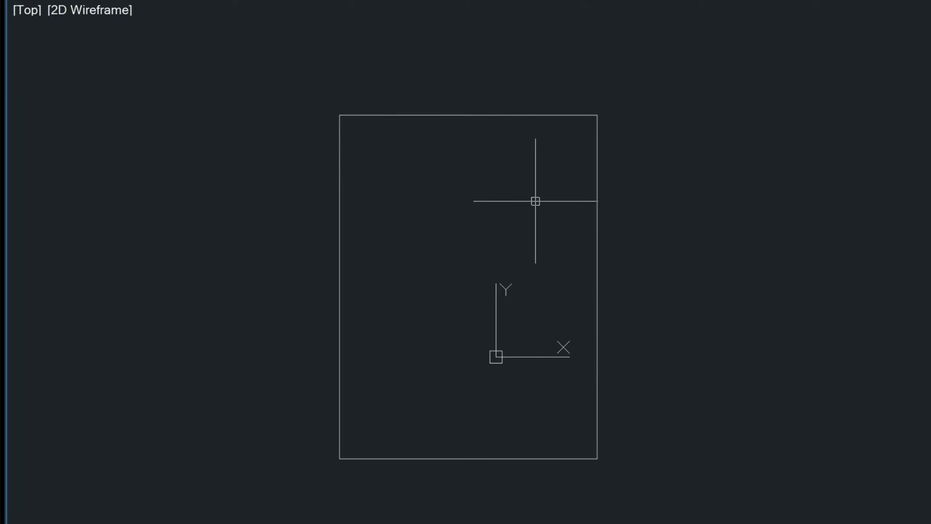
Draw a rectangle 6' wide by 9' high from the main room's upper-right corner, extending right and down
type("rec")
key("Return")
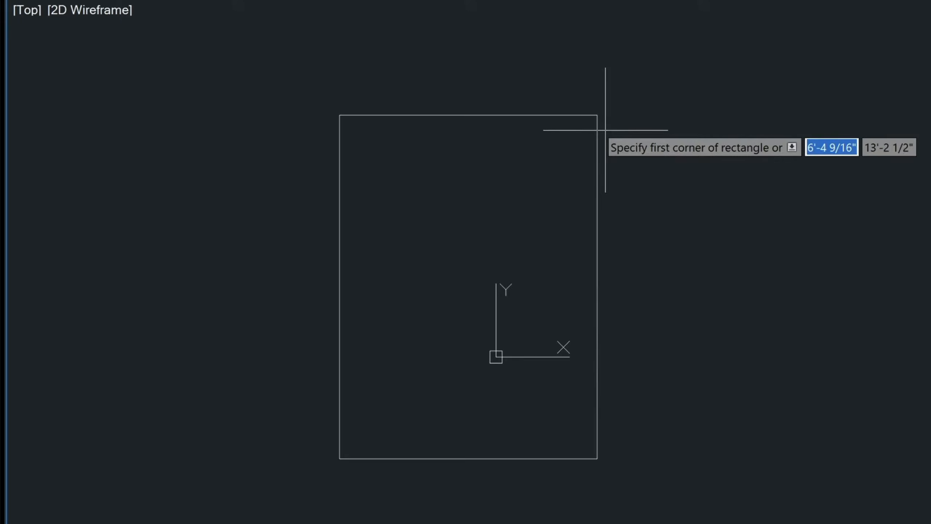
left_click(597, 115)
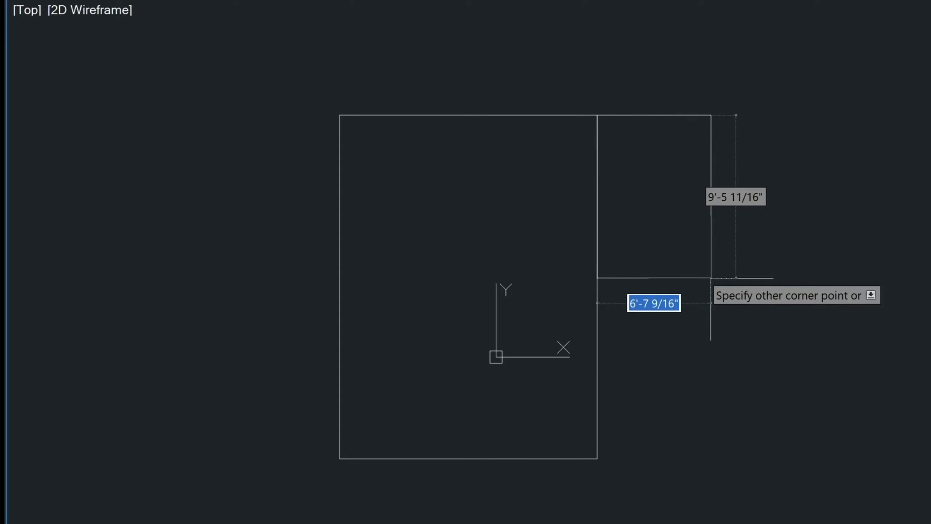
type("6'")
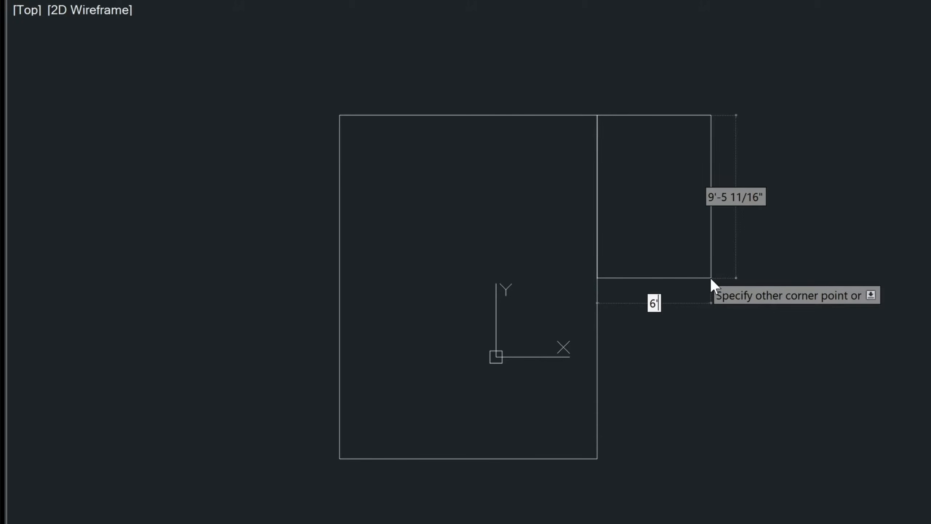
key("Tab")
type("9'")
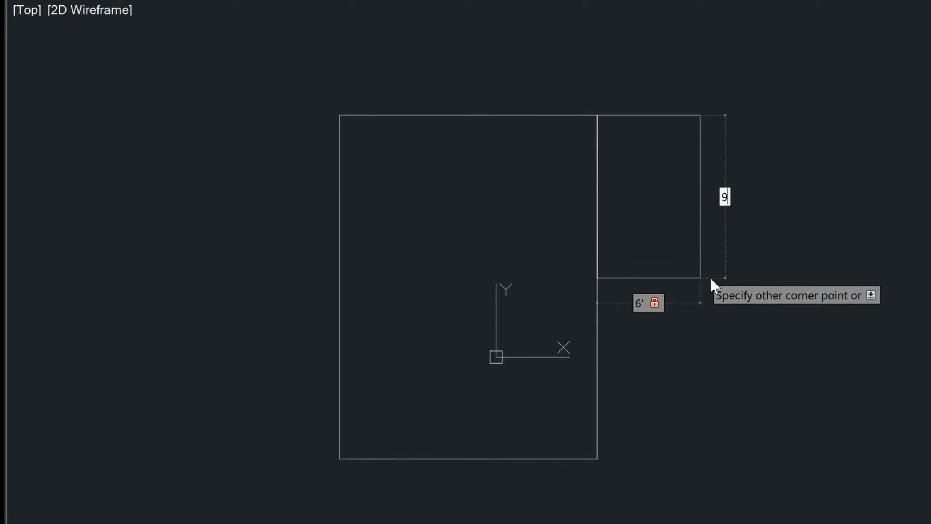
key("Return")
Draw a 2' by 2' square whose lower-right corner aligns with the small room's right edge and the main room's bottom edge
key("Return")
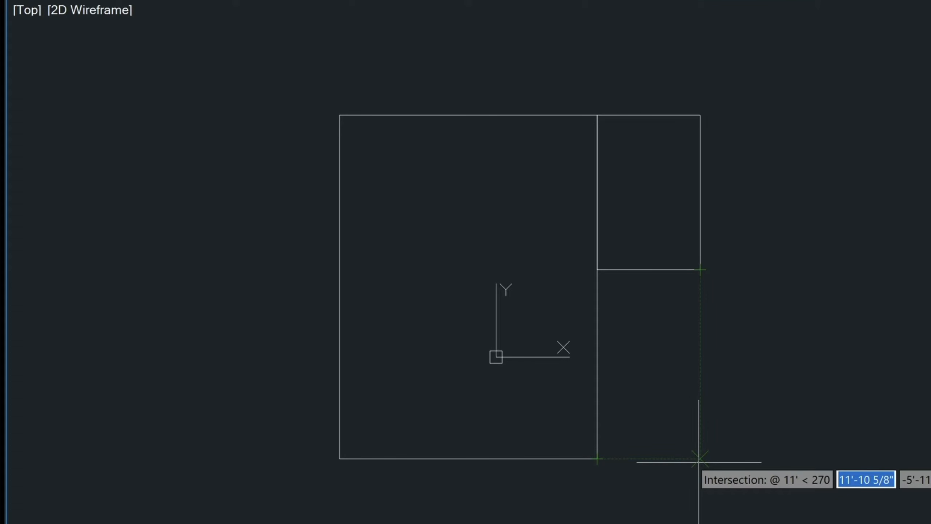
left_click(698, 462)
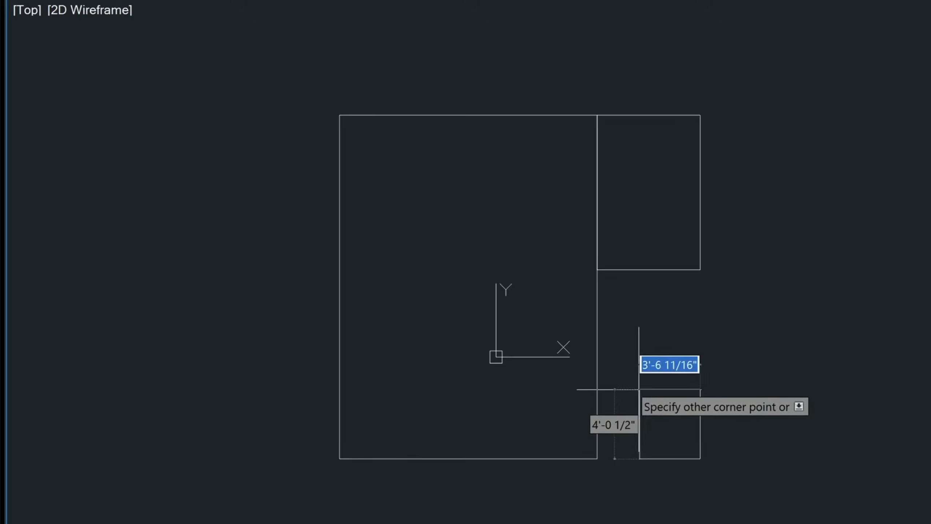
type("2'")
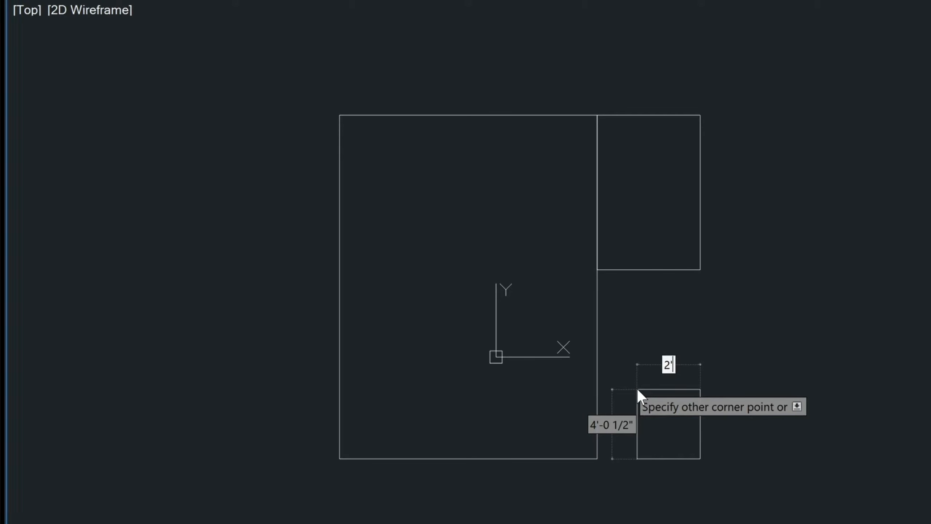
key("Tab")
type("2'")
key("Return")
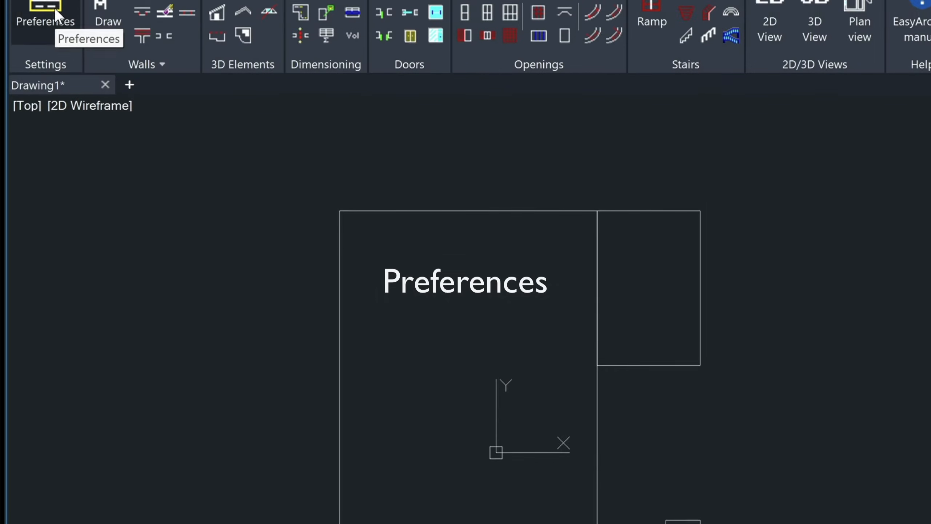
In the EasyArch preferences, set the openings' centerline offset to 2' and the centerline length to 0
left_click(47, 19)
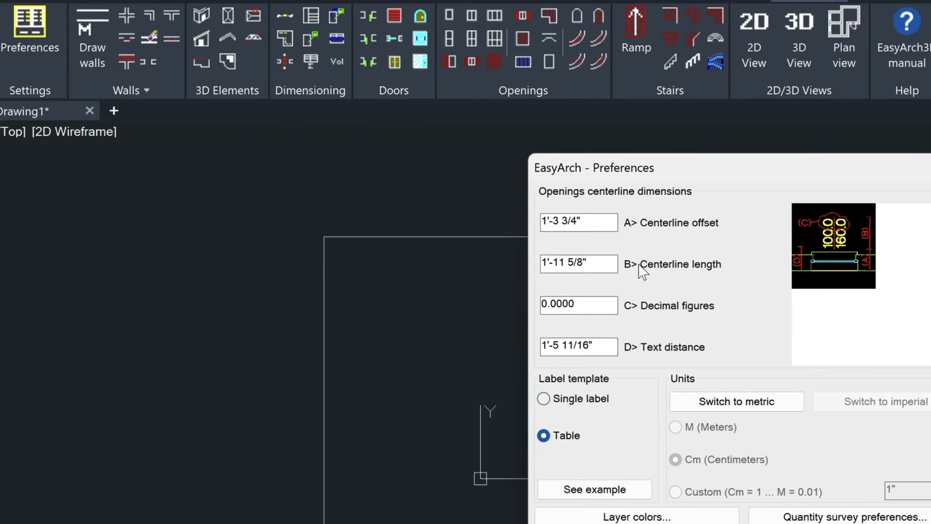
left_click_drag(587, 221, 503, 220)
type("3")
key("BackSpace")
type("2'")
key("Tab")
type("2")
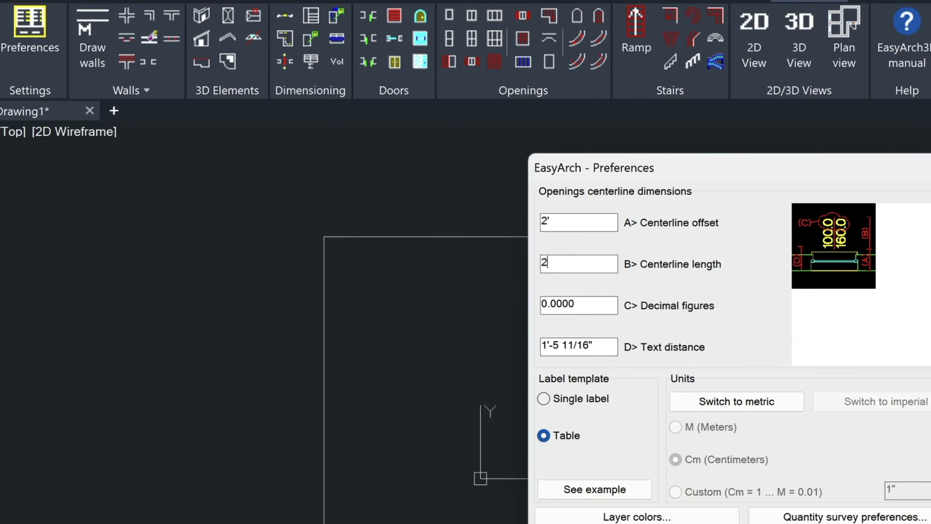
key("Tab")
left_click_drag(556, 263, 539, 261)
key("ctrl+c")
type("0")
key("Tab")
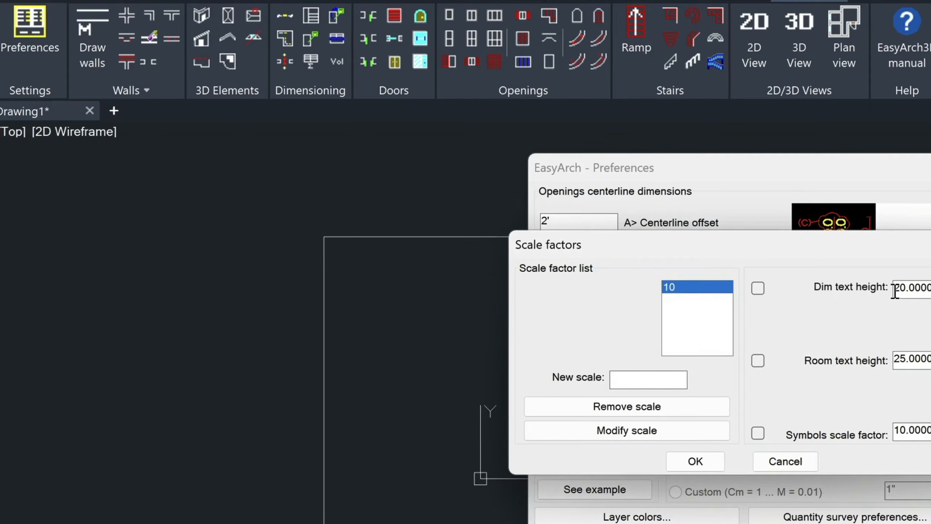
In the scale factors, set dimension and room text heights to 3/16, the symbols scale factor to 24, and add a new scale of 24
left_click_drag(928, 287, 873, 287)
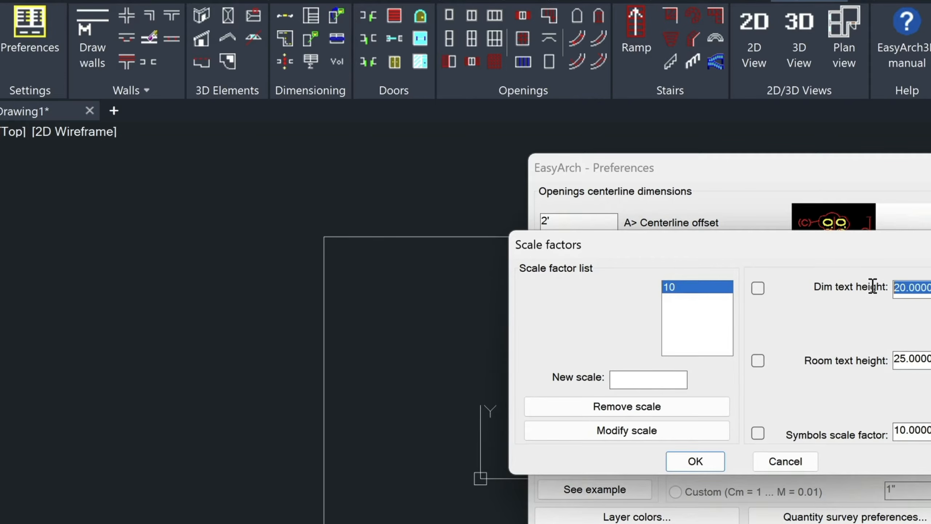
type("3")
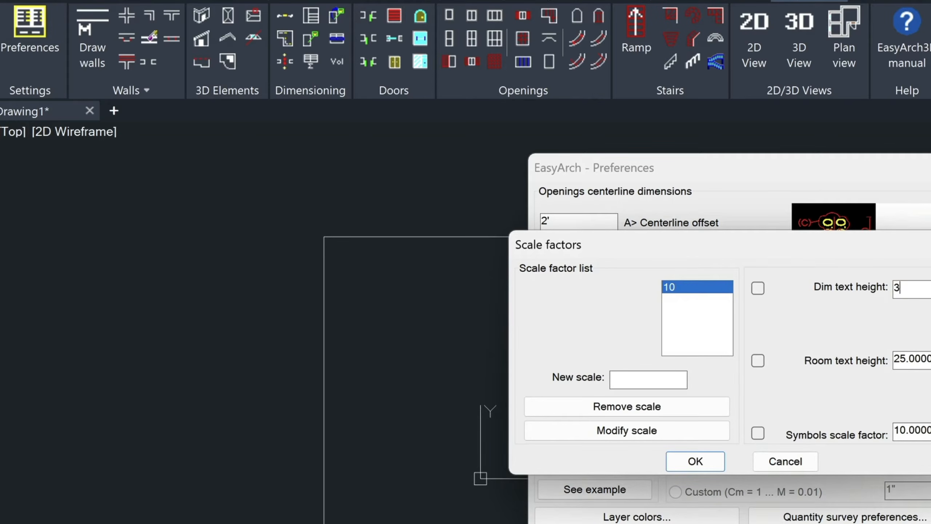
type("/16")
key("Tab")
type("3/16")
key("Tab")
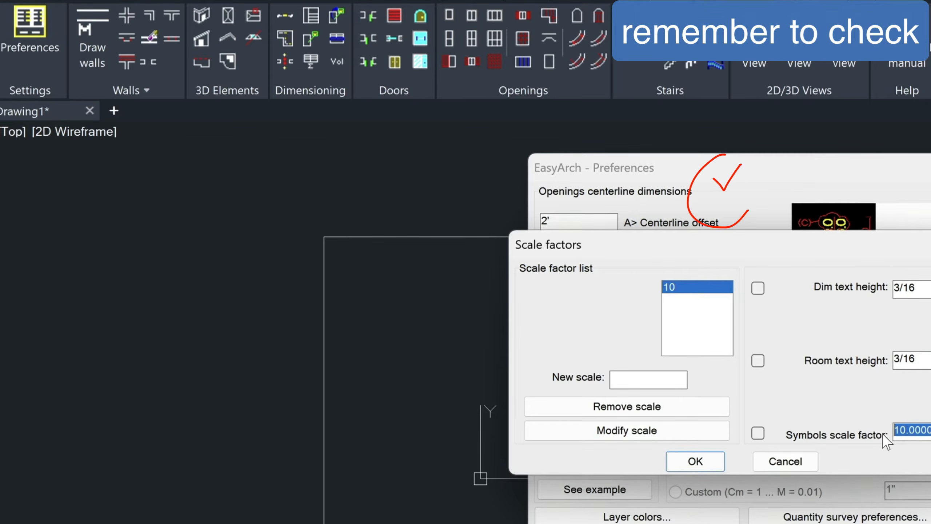
type("24")
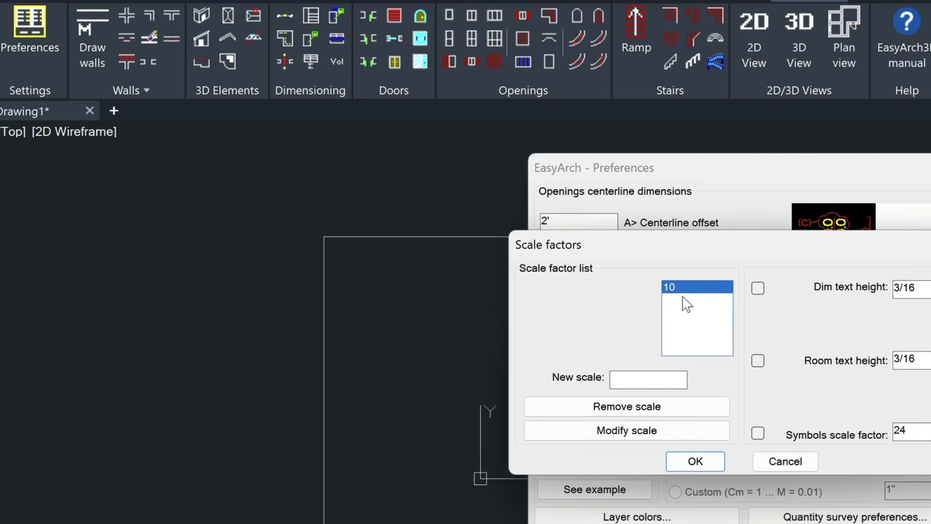
left_click(638, 374)
type("24")
left_click(699, 462)
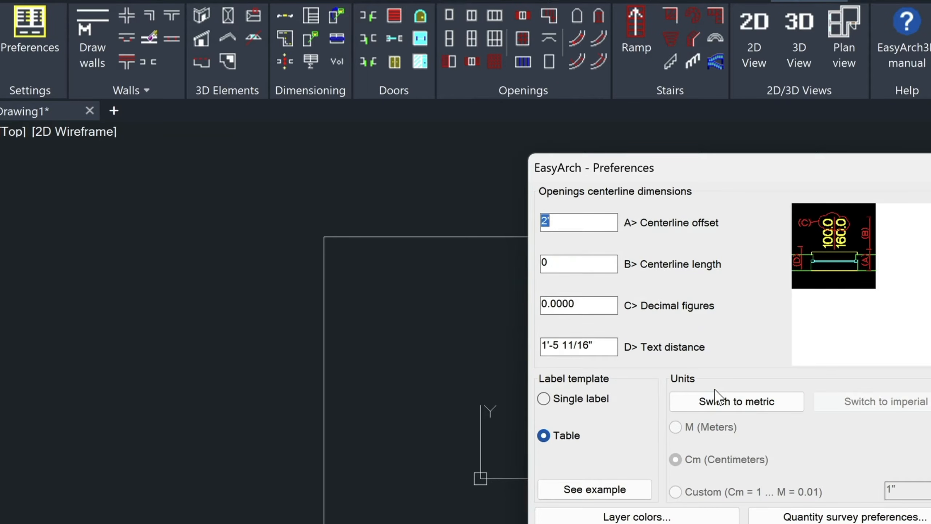
Set the openings' text distance to 2' and accept the EasyArch preferences
left_click_drag(615, 347, 507, 342)
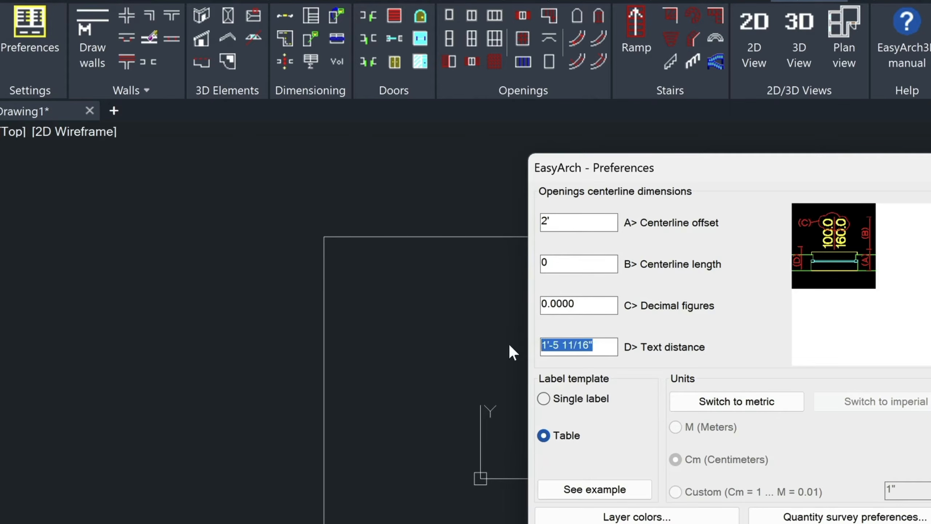
key("ctrl+v")
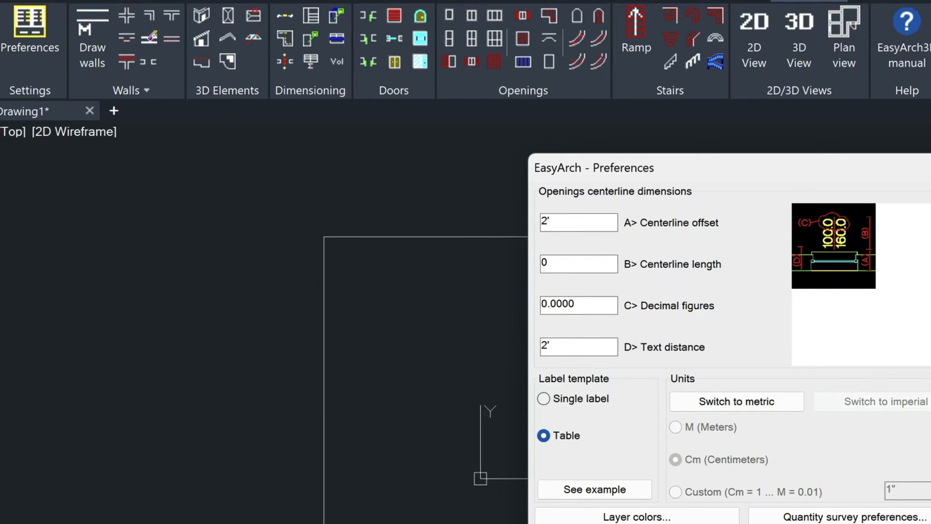
key("Return")
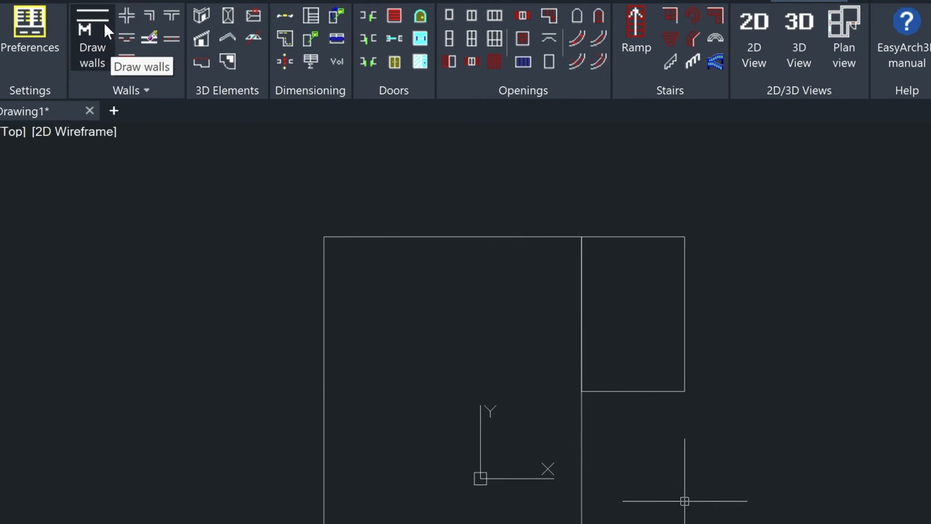
Configure 2D walls with initial and final thickness of 3.5" and the justification whose path follows the upper wall line
left_click(90, 20)
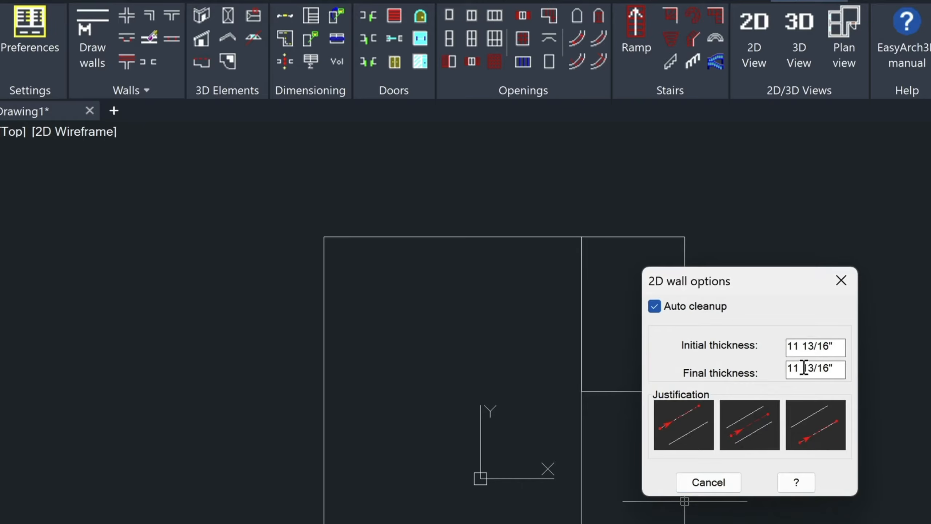
left_click_drag(839, 347, 779, 347)
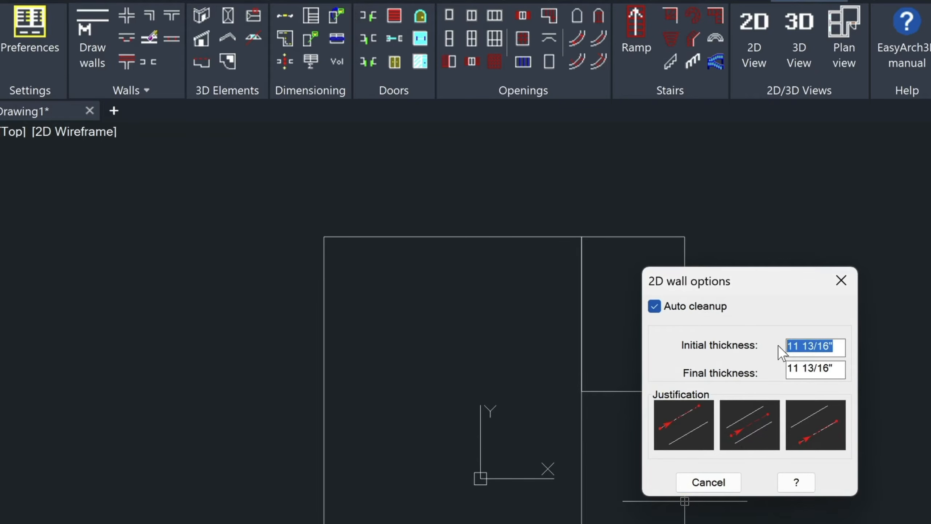
type("3.5")
key("Tab")
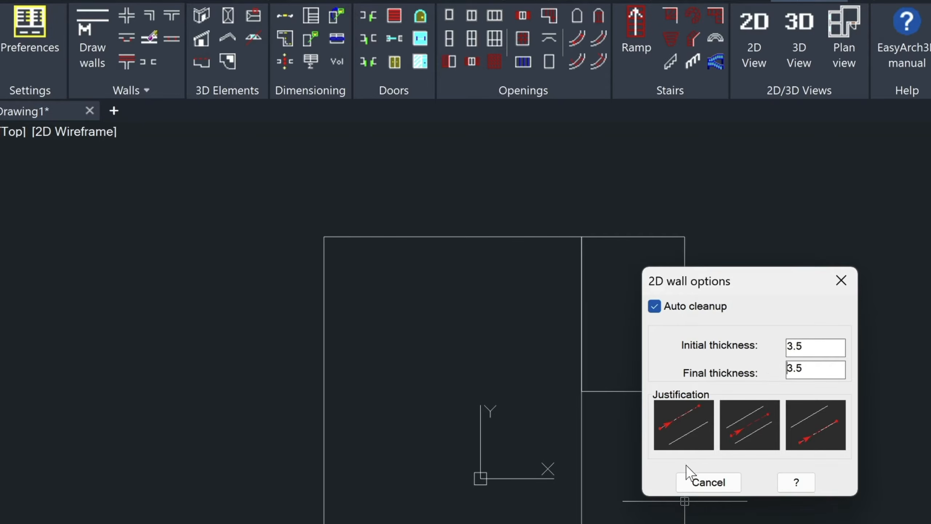
left_click(664, 422)
Draw walls clockwise around the outer perimeter of the two adjoining rooms, and add the wall dividing them
left_click(346, 117)
left_click(696, 118)
left_click(696, 272)
left_click(593, 272)
left_click(594, 462)
left_click(336, 461)
left_click(335, 122)
key("Return")
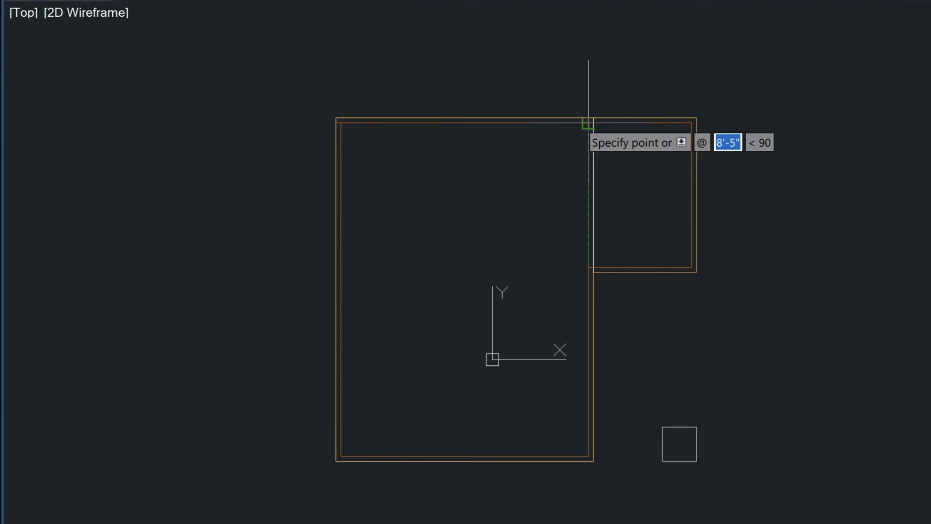
left_click(589, 124)
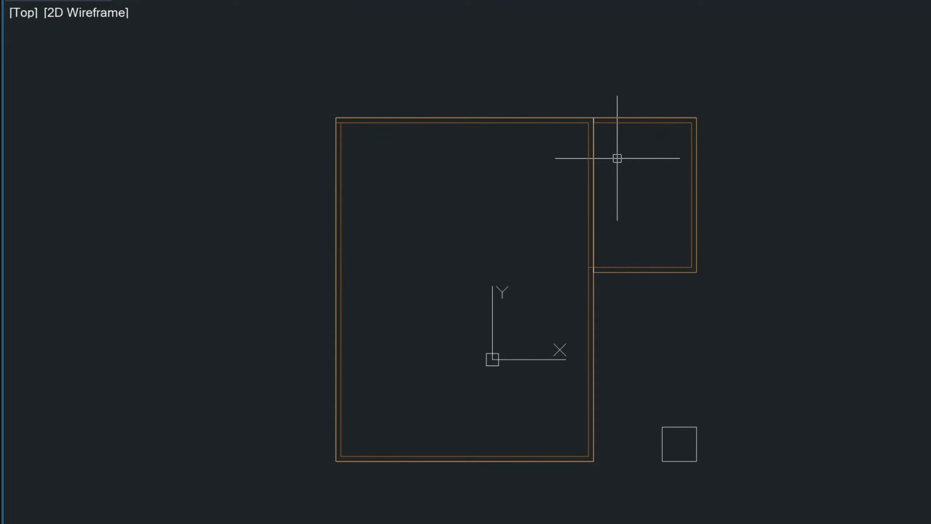
Draw 3 1/2" thick walls clockwise around the 2' square, using the same upper-line justification
key("space")
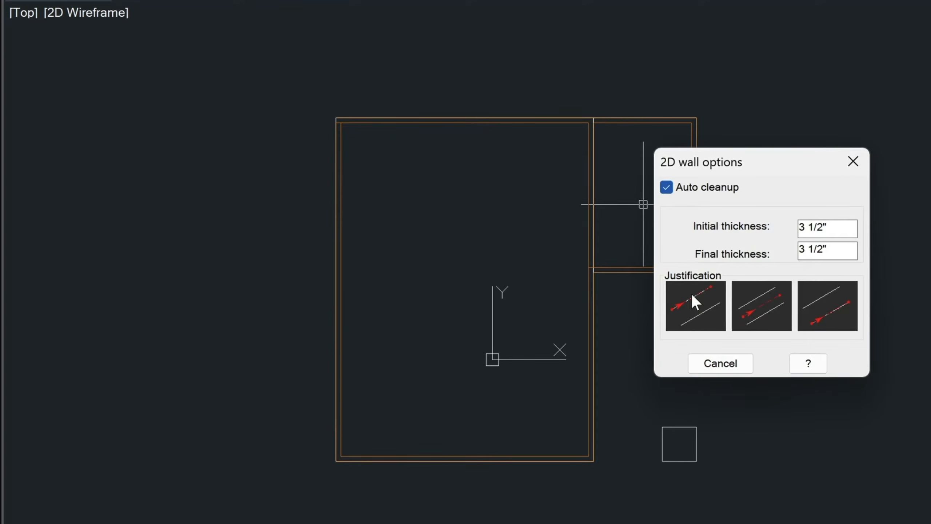
left_click(686, 310)
left_click(662, 427)
left_click(697, 427)
left_click(696, 461)
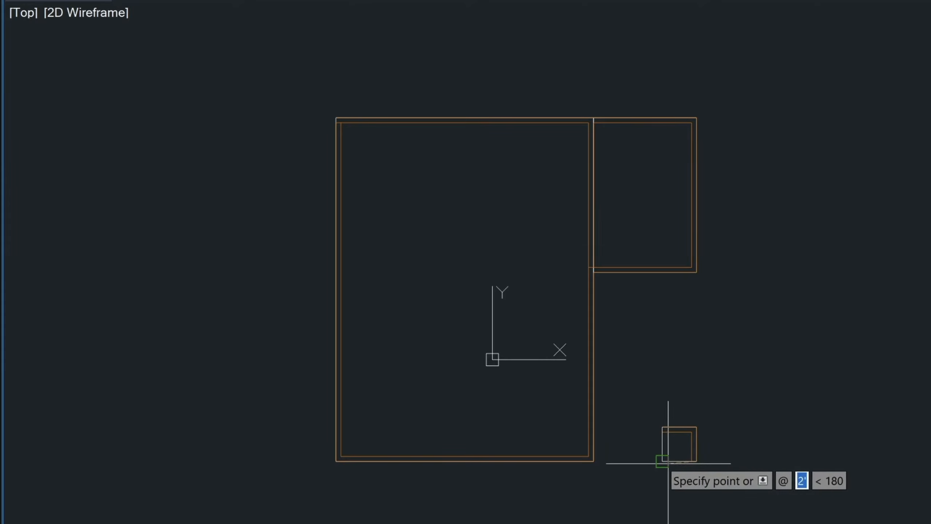
left_click(662, 461)
left_click(662, 427)
key("Return")
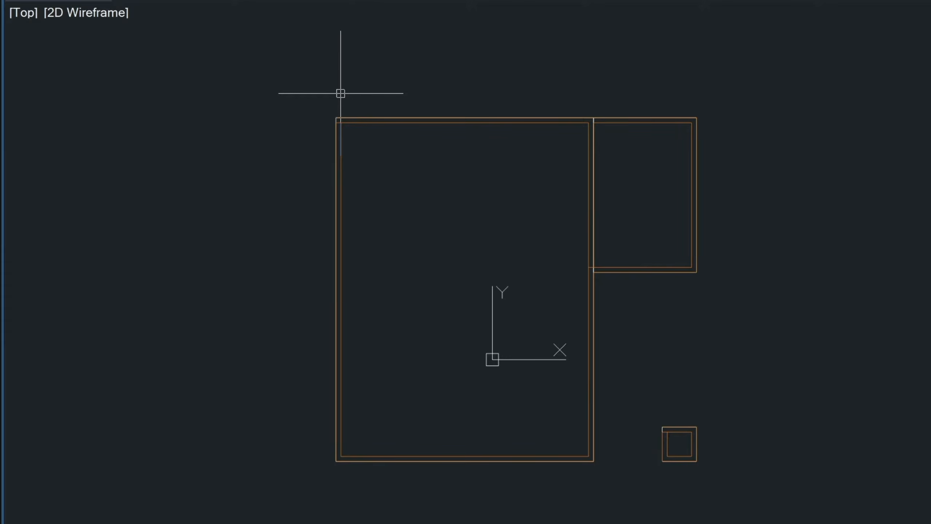
Clean up the upper-left corner of the small 2' square's walls with the Corner cleanup tool
scroll(696, 431, "up", 5)
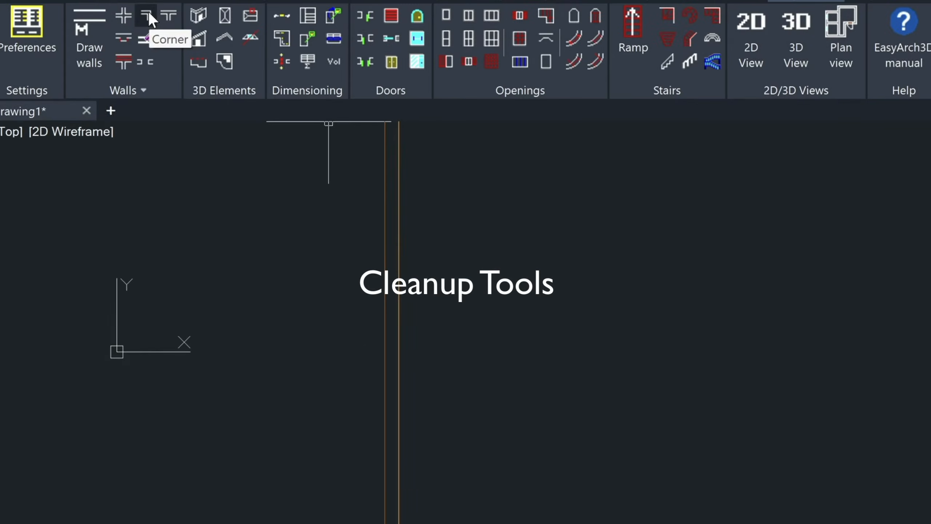
left_click(147, 14)
left_click(635, 463)
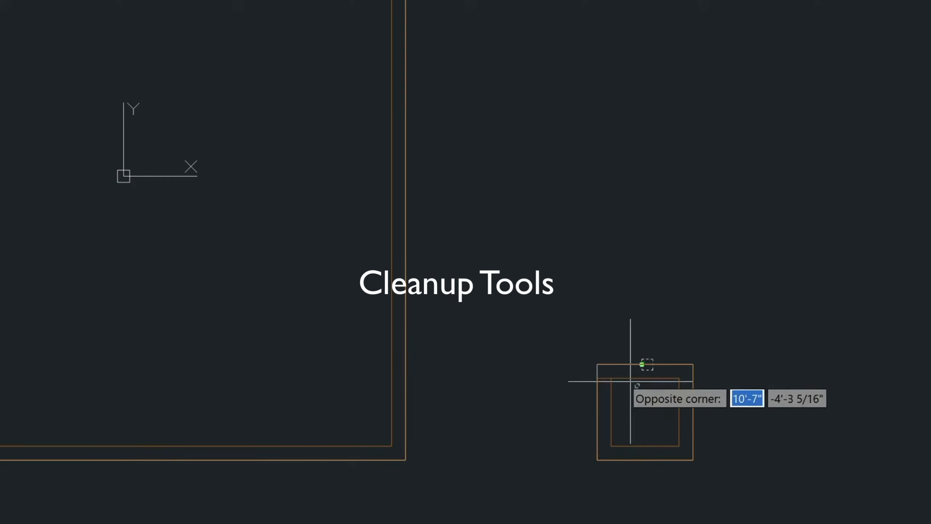
left_click(568, 391)
key("Return")
Turn off the layer holding the original room sketch lines with LAYOFF
scroll(467, 160, "up", 1)
scroll(460, 146, "down", 2)
middle_click_drag(460, 146, 482, 220)
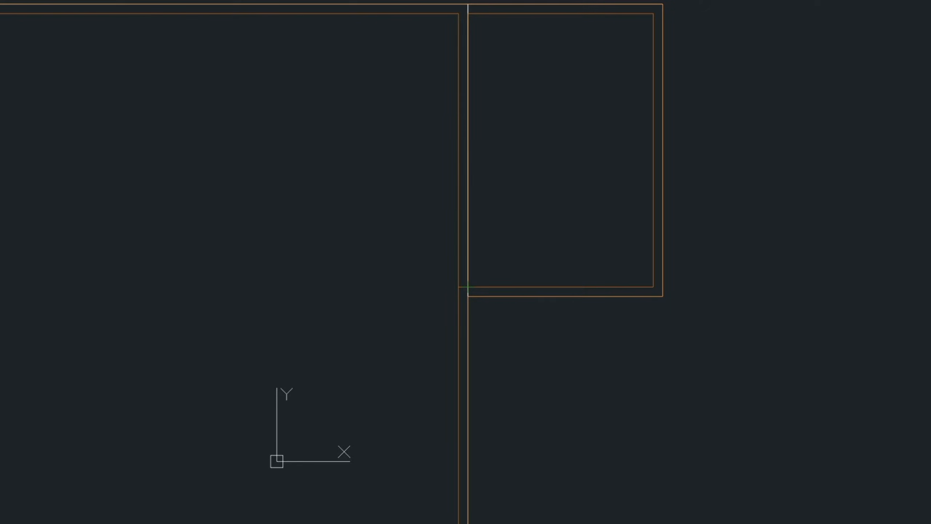
type("L")
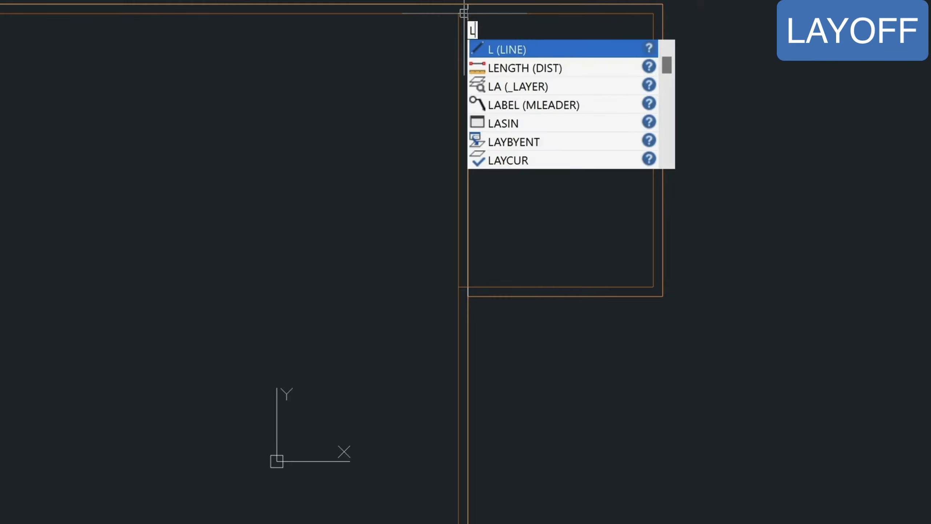
type("ATyo")
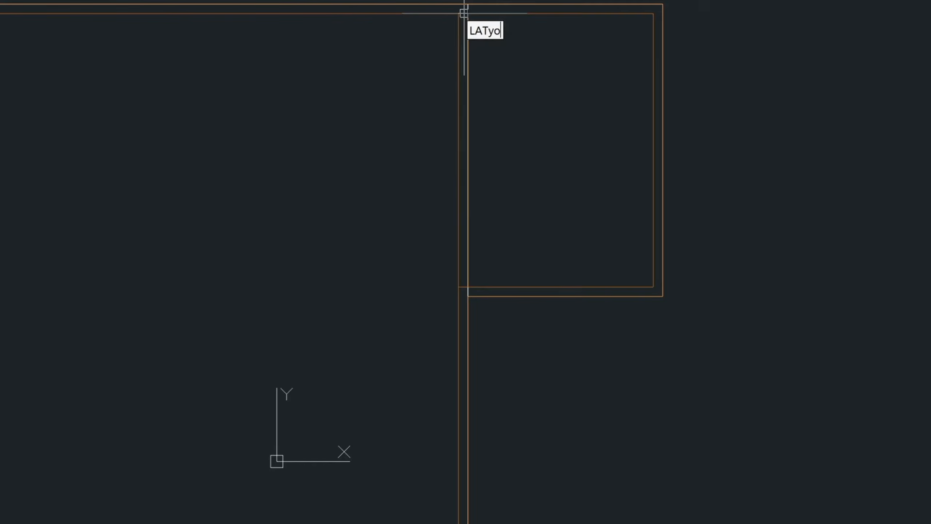
key("BackSpace")
key("BackSpace")
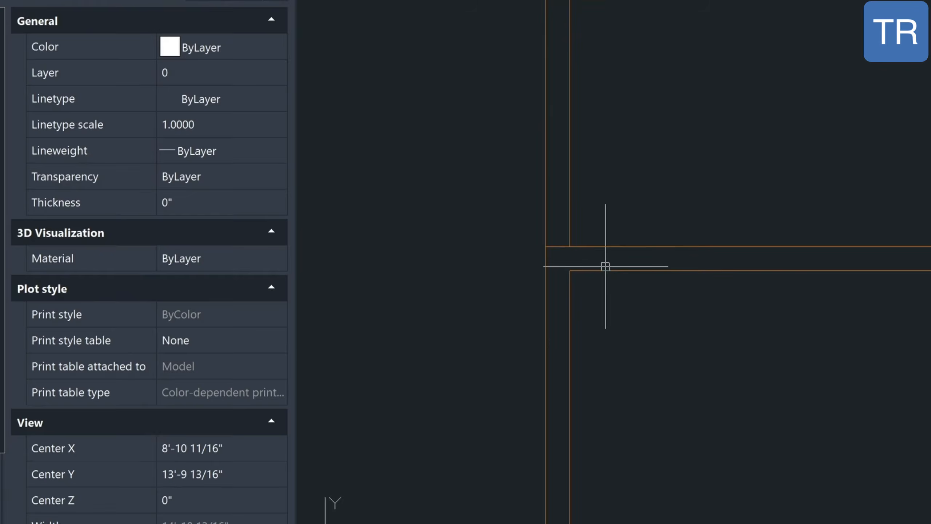
Trim the overlapping lines where the dividing wall meets the small room's lower wall, and clean up the large room's upper-left corner
type("tr")
key("Return")
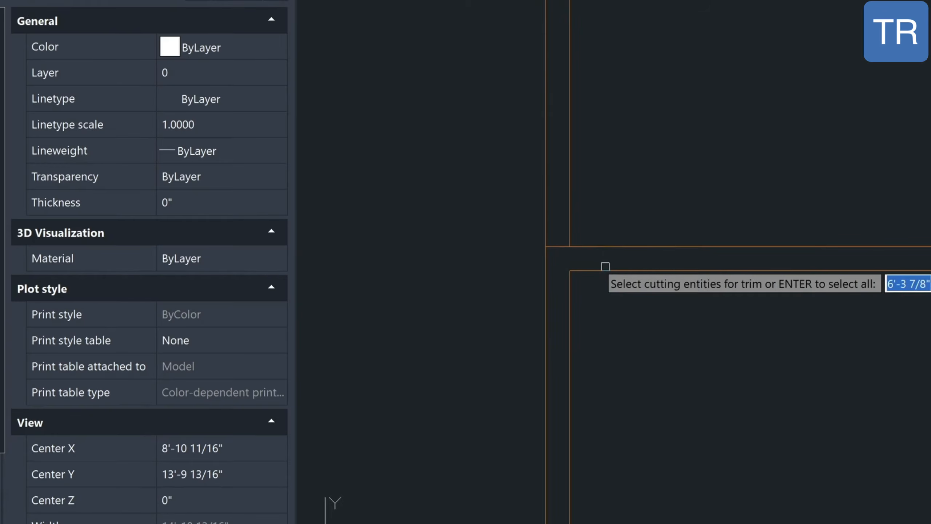
left_click(603, 256)
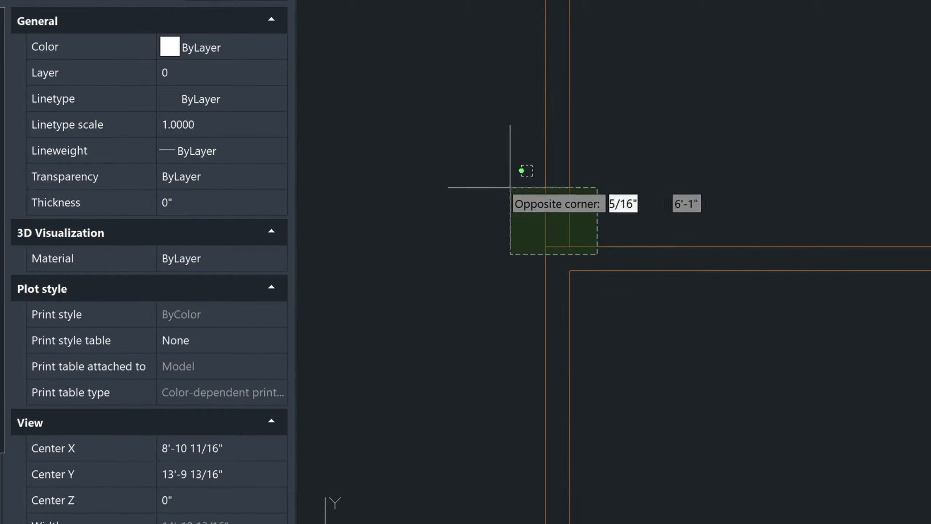
left_click(509, 185)
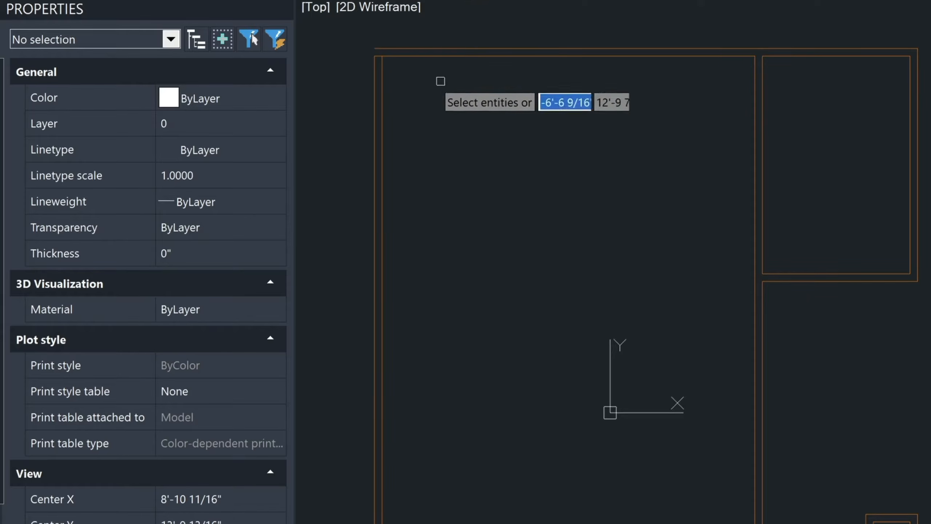
key("Escape")
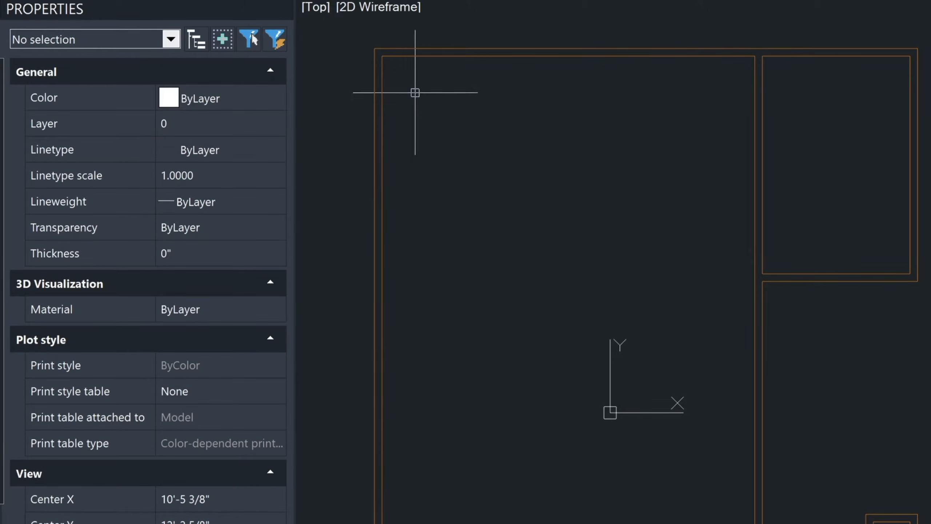
Insert a plain single window, 5' wide and 4' high with its sill at 2'-12", in the large room's lower wall
scroll(361, 20, "down", 1)
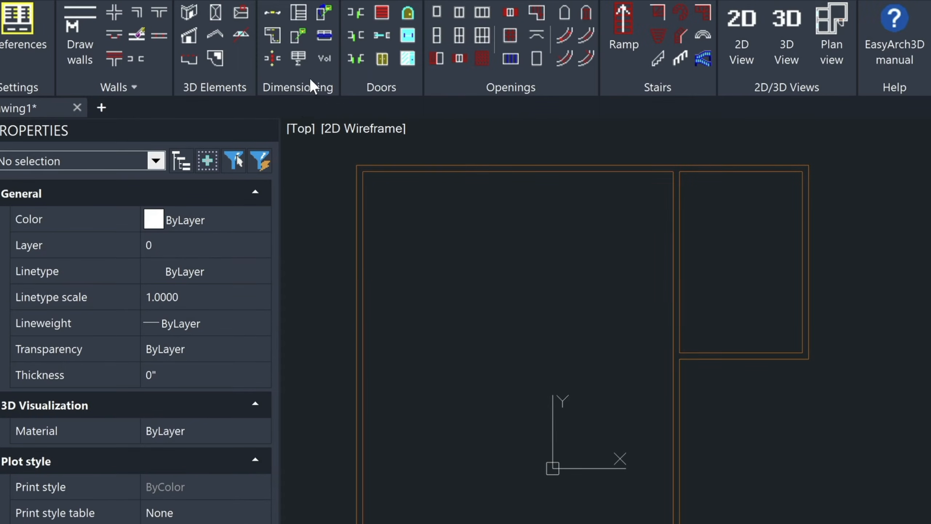
left_click(438, 15)
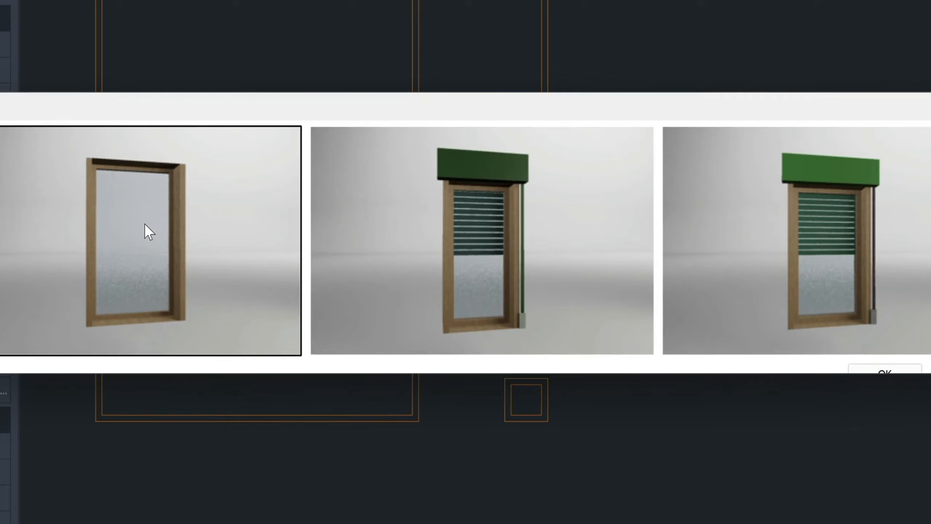
double_click(150, 231)
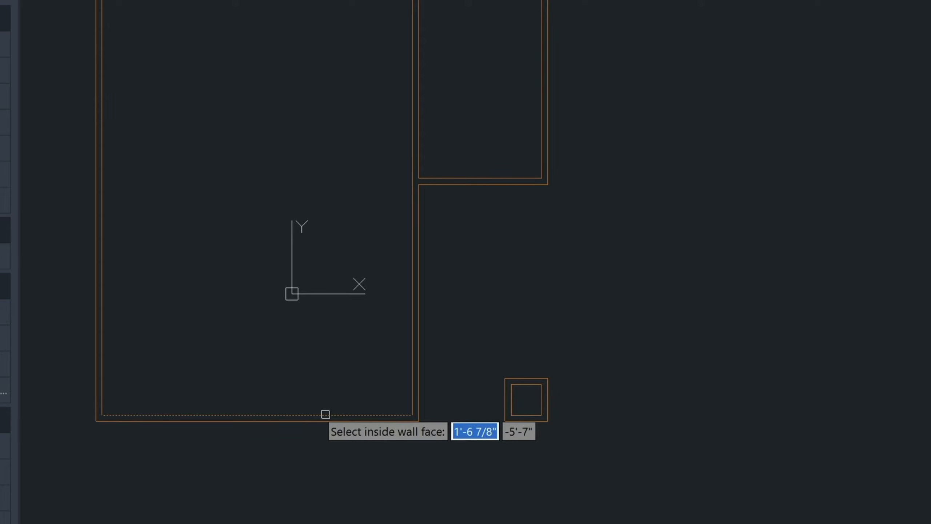
left_click(293, 415)
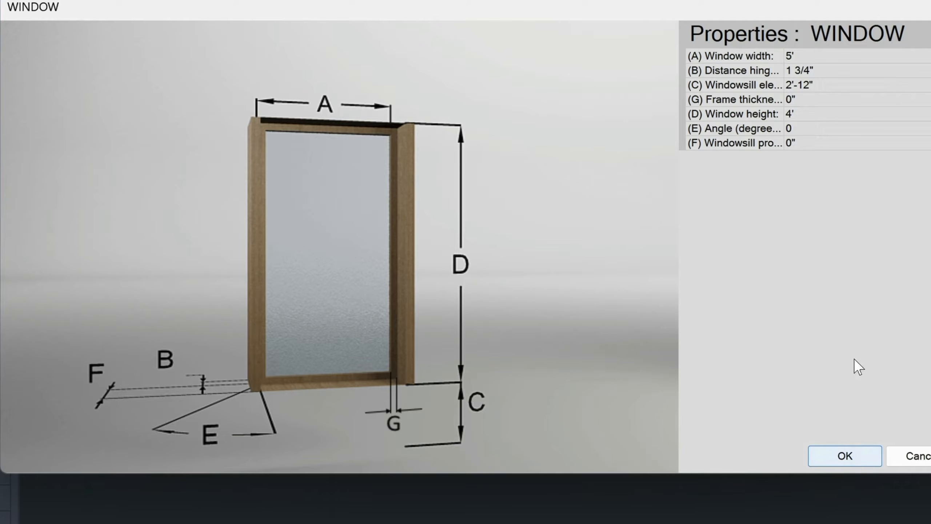
left_click(843, 455)
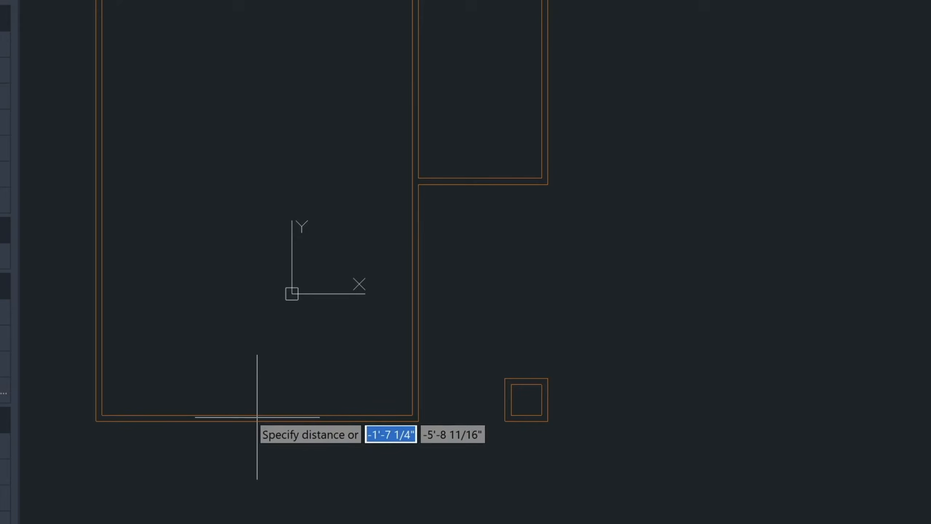
left_click(289, 417)
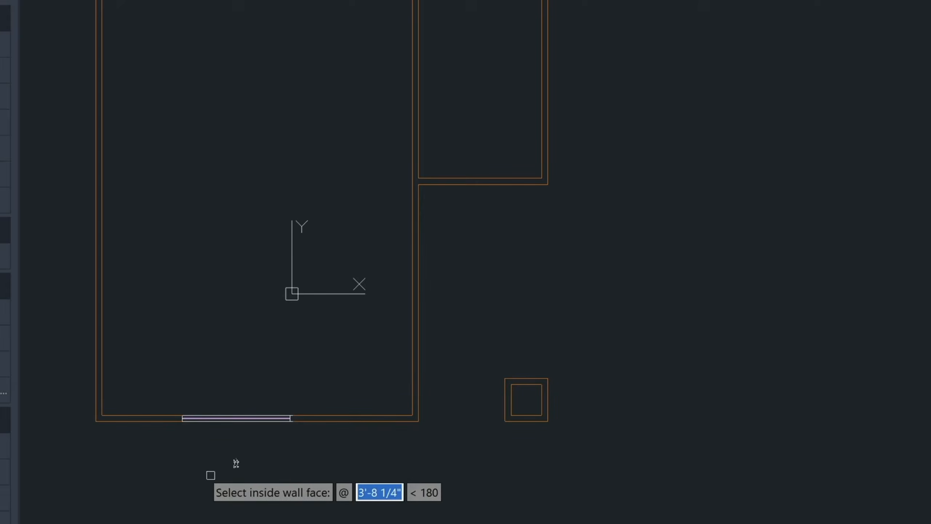
In the EasyArch scale factors, enter a new scale of 24 and enable a symbols scale factor of 24
scroll(210, 474, "up", 3)
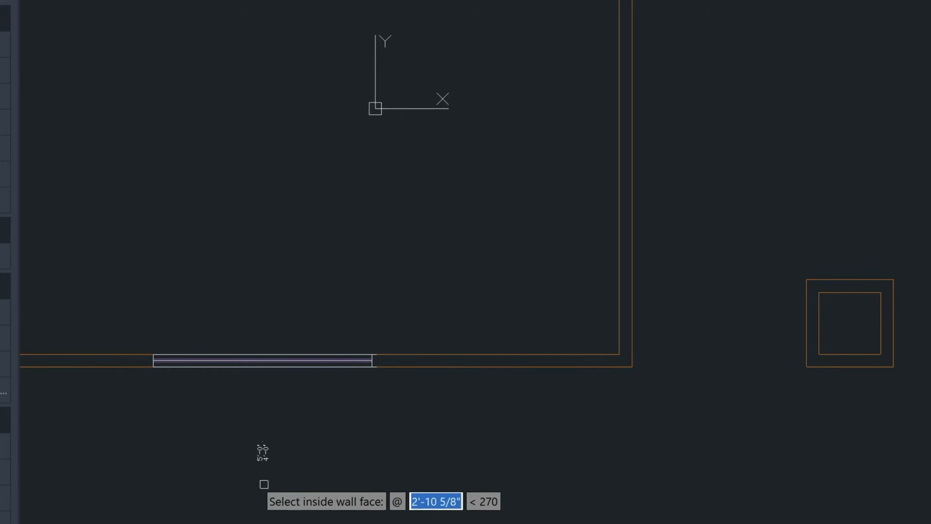
key("Return")
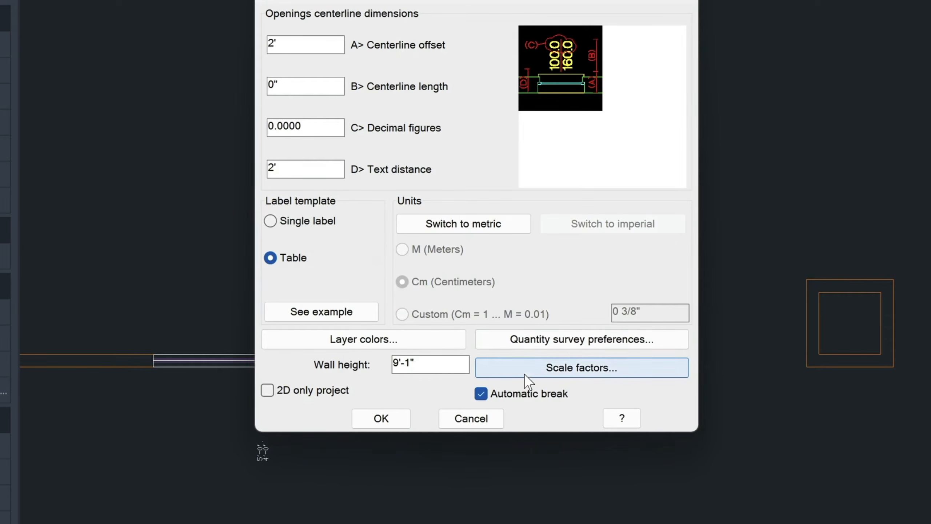
left_click(574, 367)
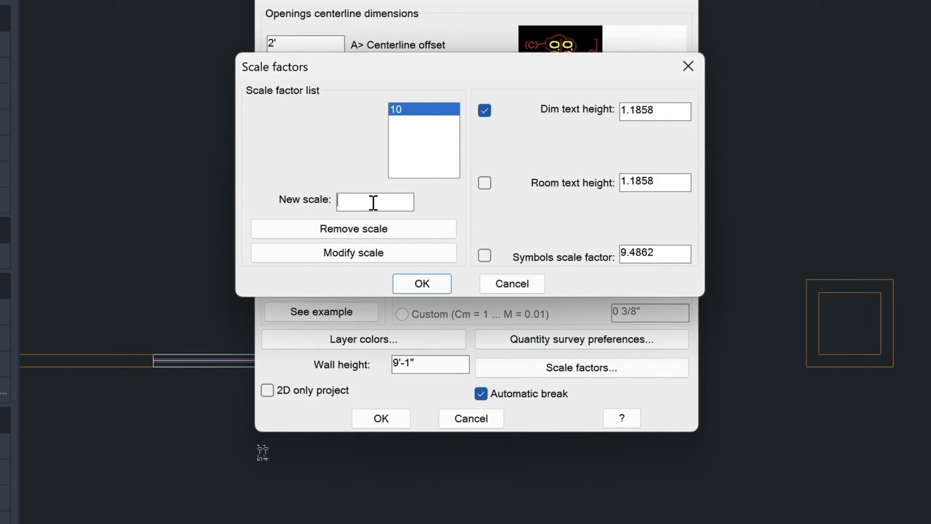
left_click(484, 255)
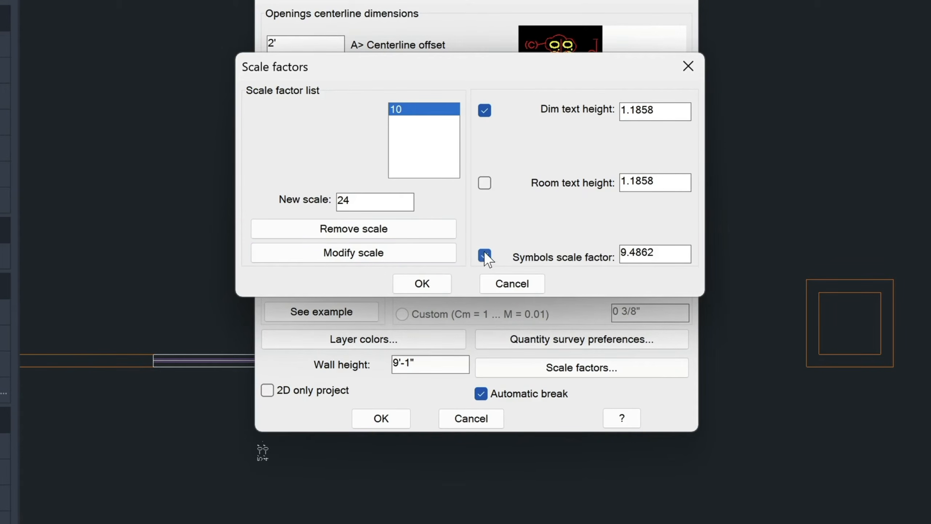
left_click_drag(671, 254, 594, 253)
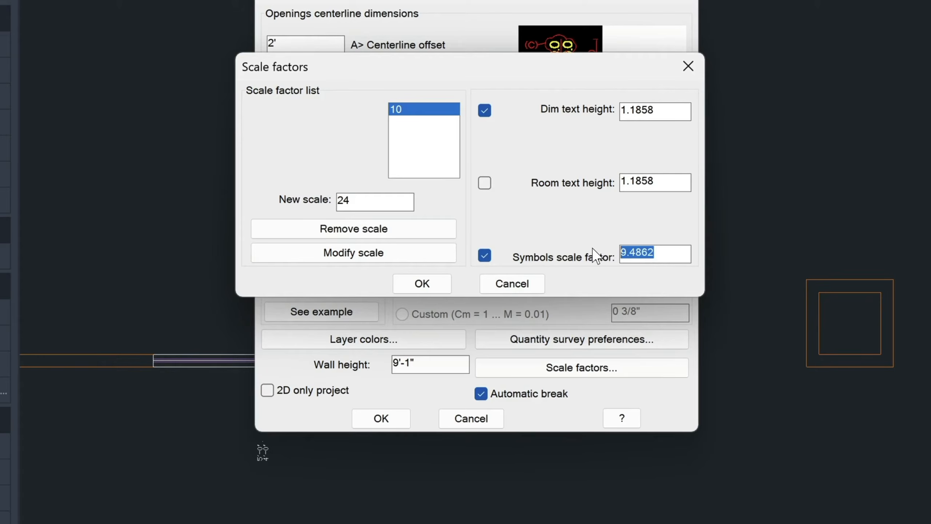
type("24")
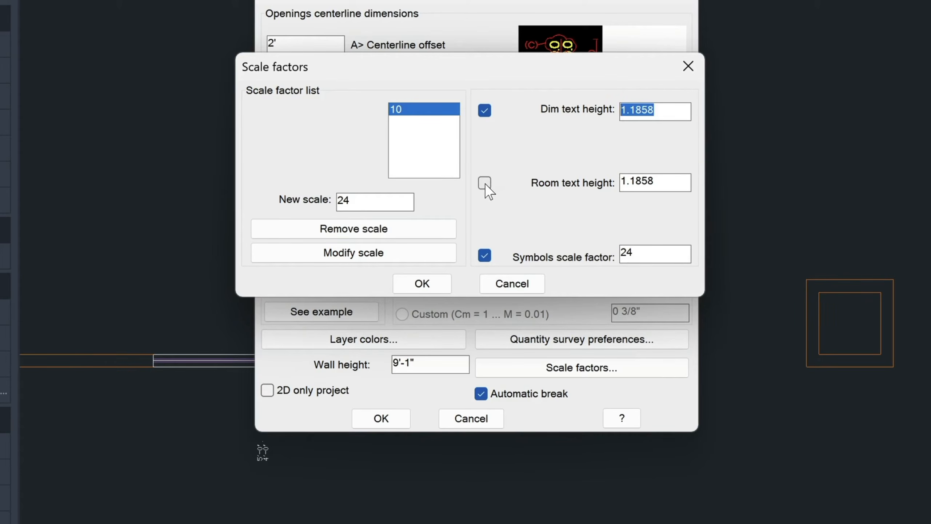
Enable the room text height, set both dimension and room text heights to 3/16, and accept the scale factors and preferences
left_click(484, 183)
left_click_drag(658, 111, 601, 114)
type("3/16")
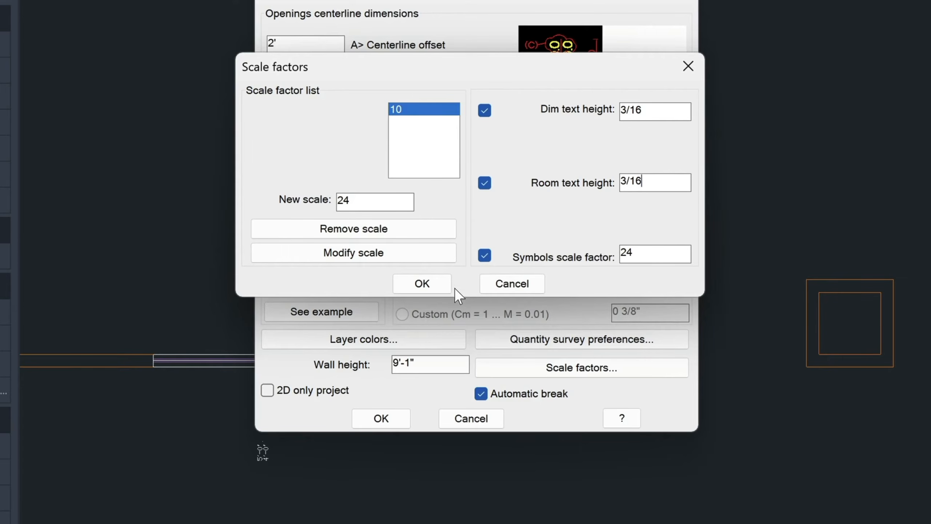
left_click(431, 287)
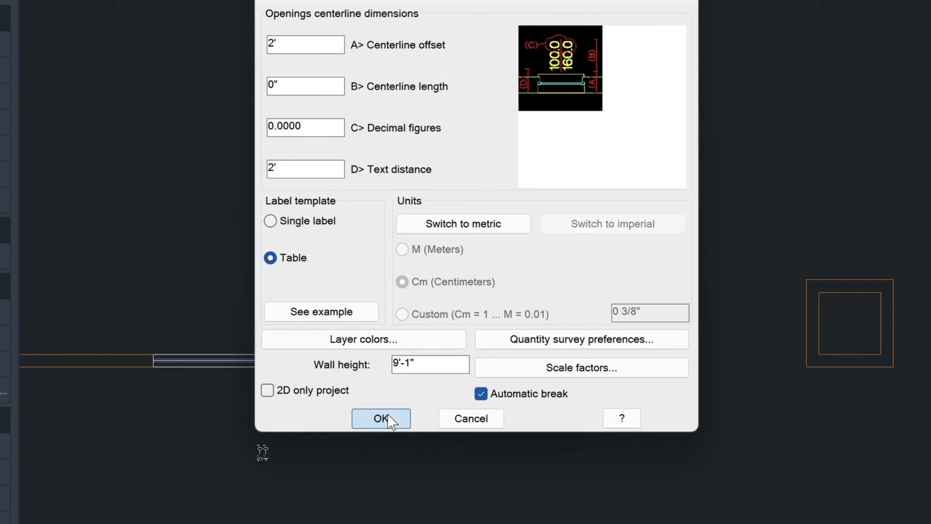
left_click(387, 416)
Stretch the window and its label from the window's midpoint to the midpoint between the lower wall's two inner corners, using M2P
scroll(272, 446, "down", 3)
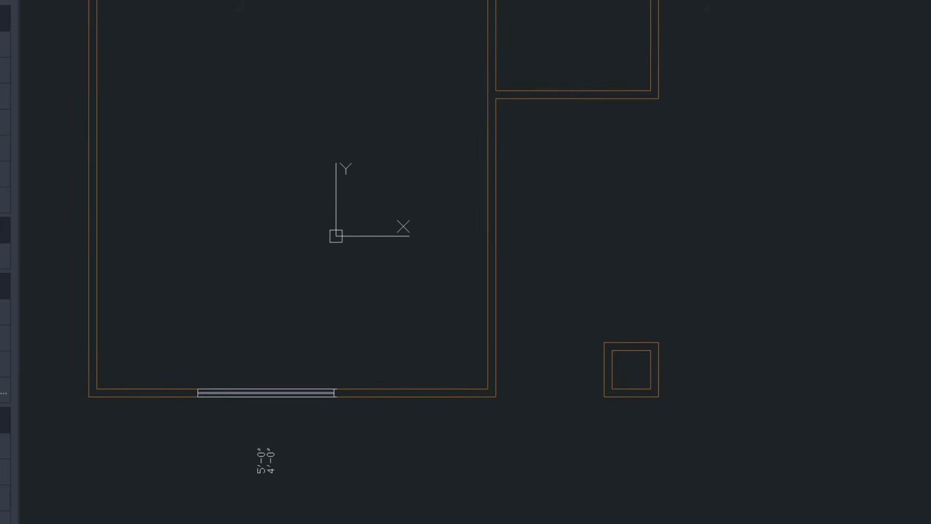
scroll(272, 446, "up", 2)
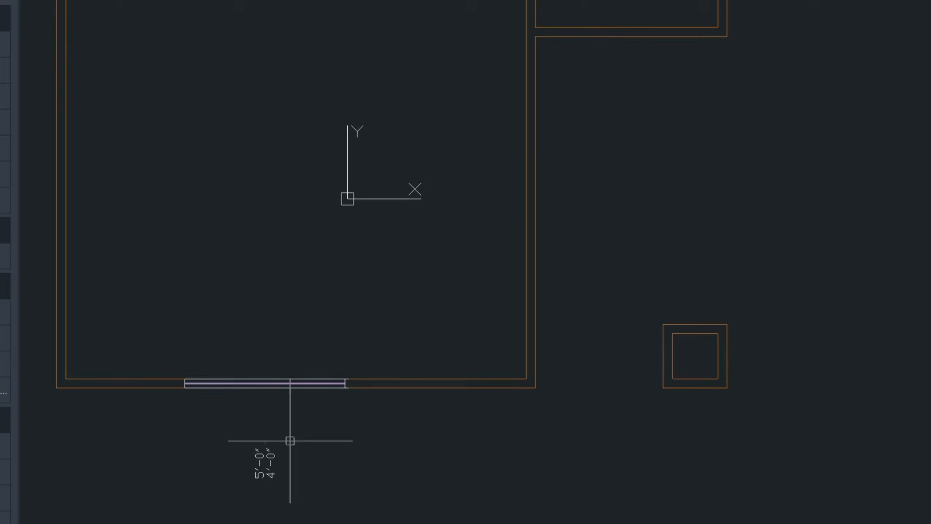
left_click(394, 521)
left_click(195, 342)
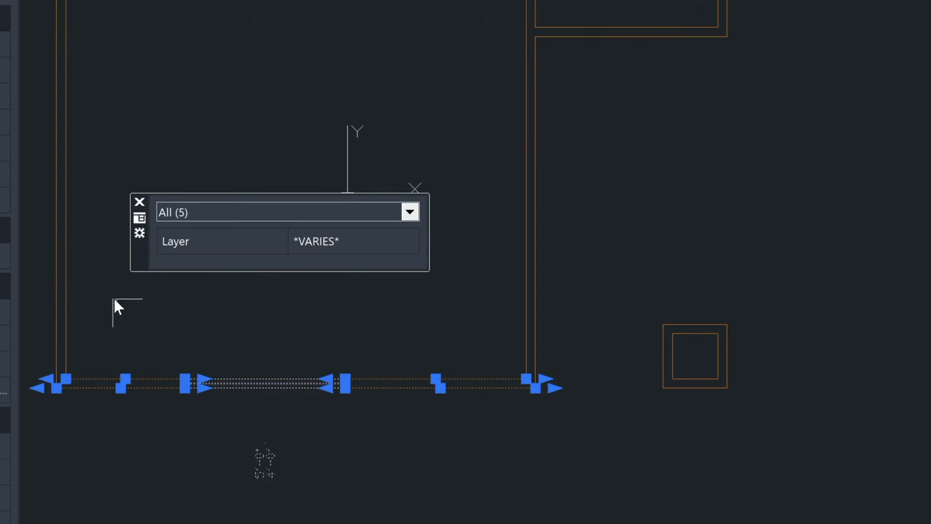
type("m")
key("Return")
left_click(265, 380)
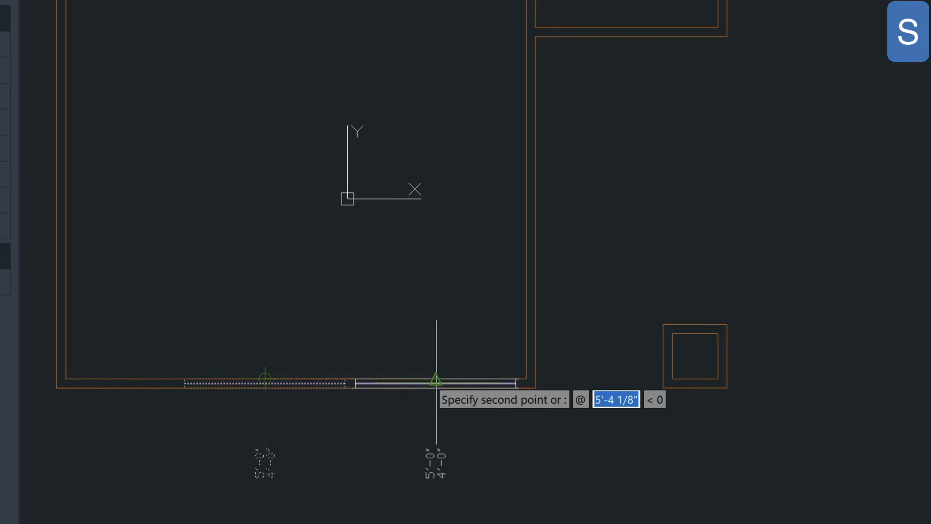
type("m2p")
key("Return")
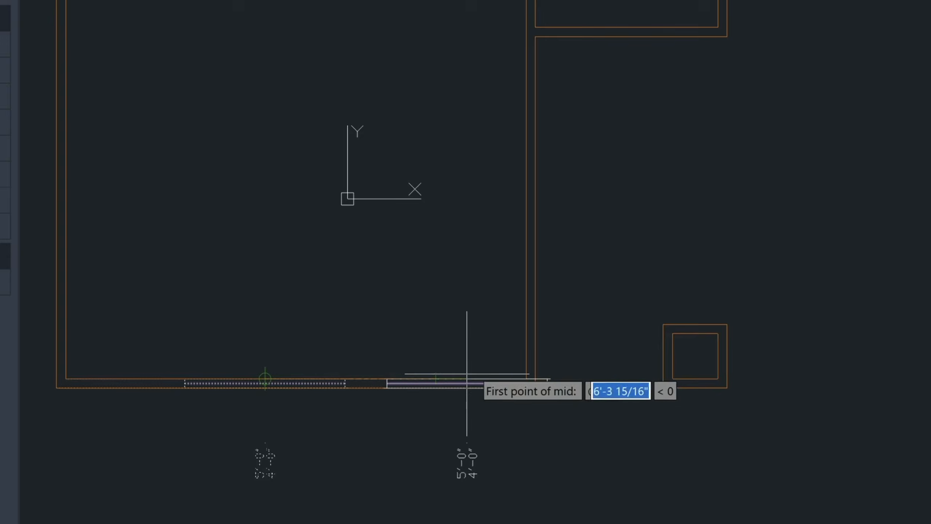
left_click(530, 375)
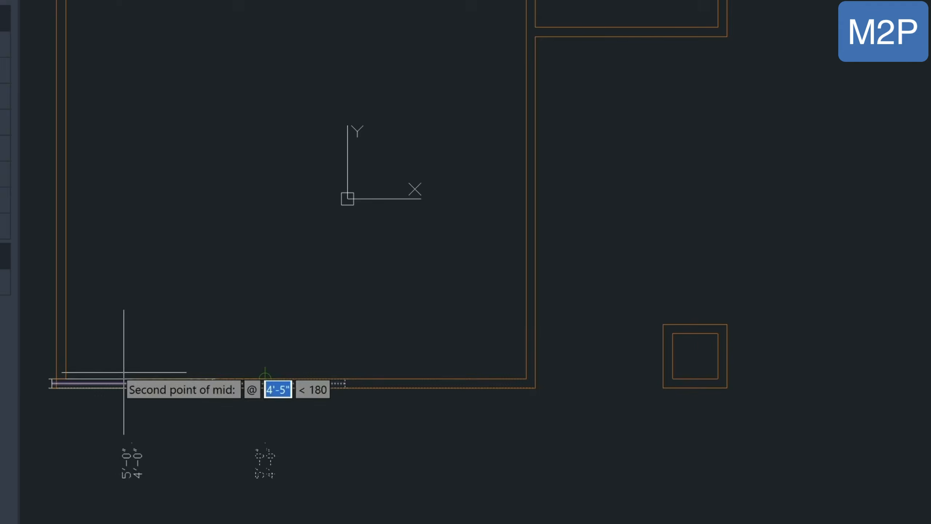
left_click(65, 379)
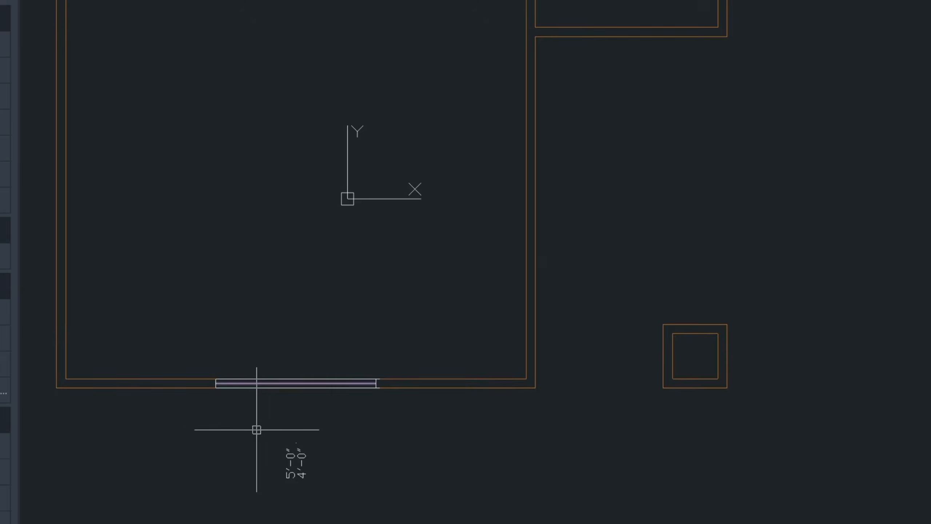
Insert a plain right-hinge door, 2'-12" wide and 7' high, near the lower end of the large room's left wall
scroll(570, 134, "down", 2)
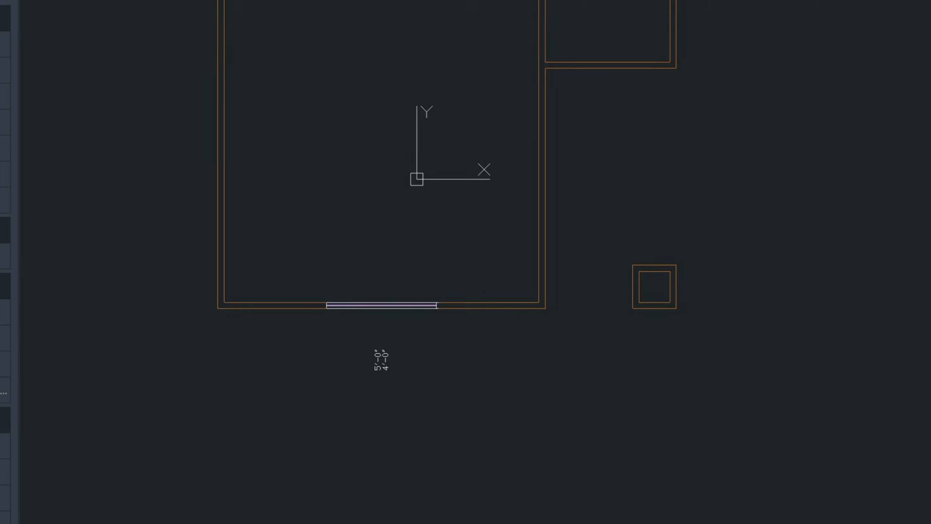
scroll(626, 0, "up", 2)
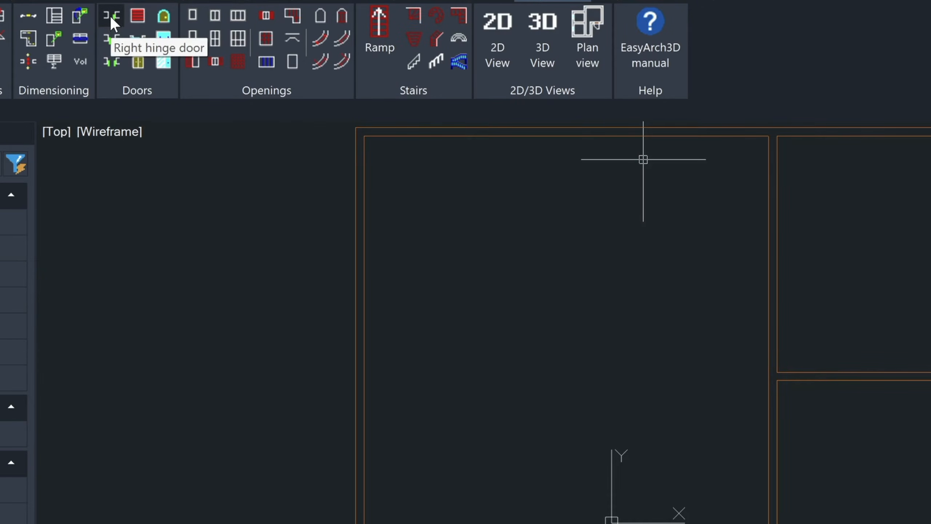
left_click(109, 17)
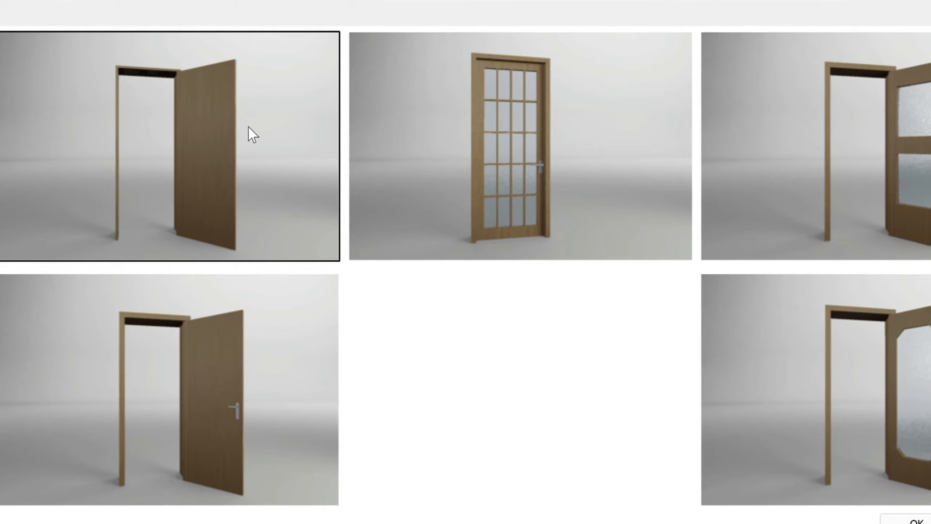
double_click(207, 129)
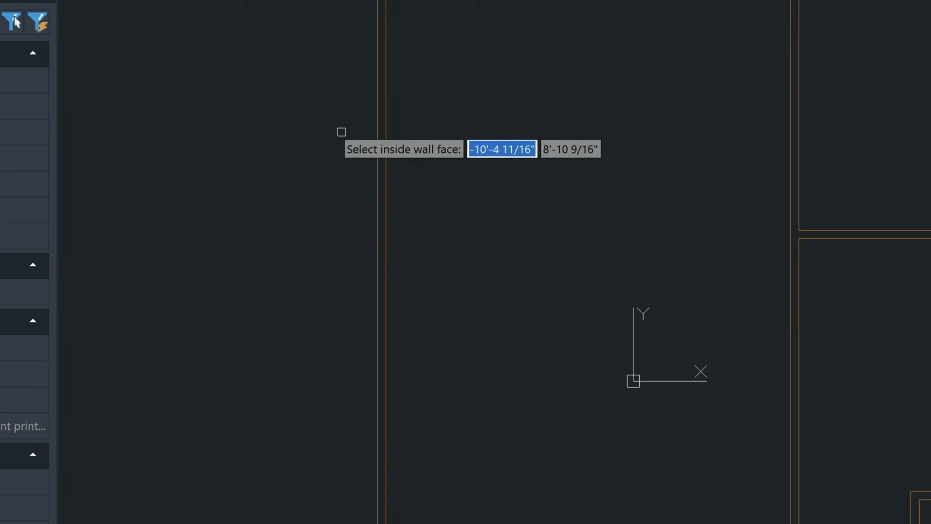
left_click(383, 370)
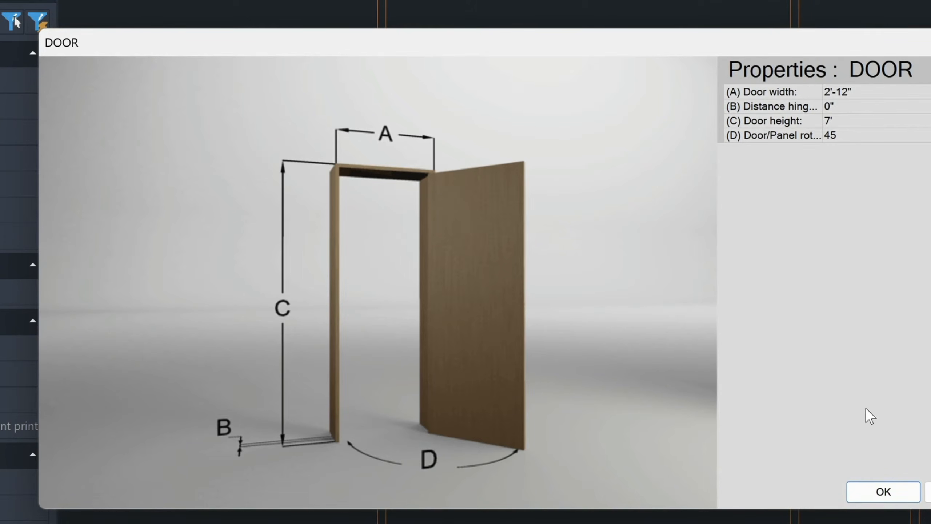
left_click(876, 490)
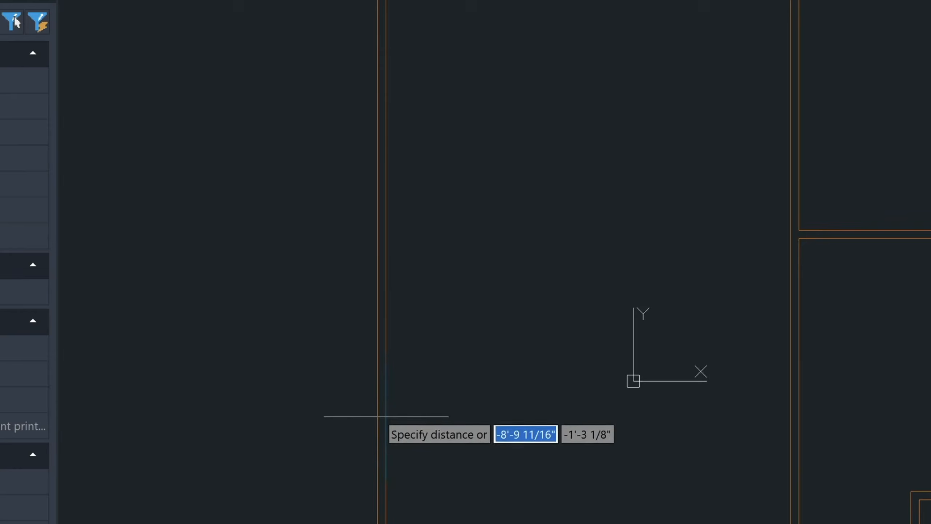
left_click(381, 438)
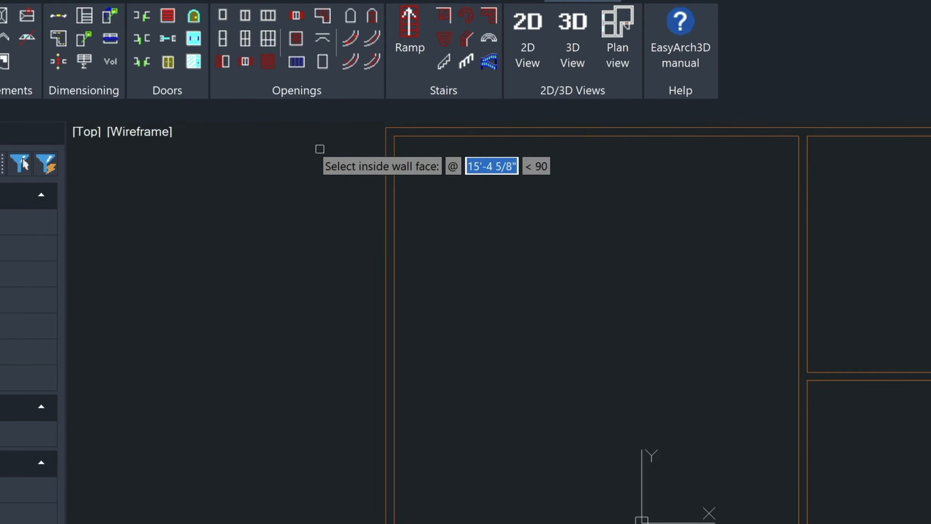
Insert a plain left-hinge door, 2'-12" wide and 7' high with a 1 3/4" hinge distance, in the small room's lower wall
left_click(140, 36)
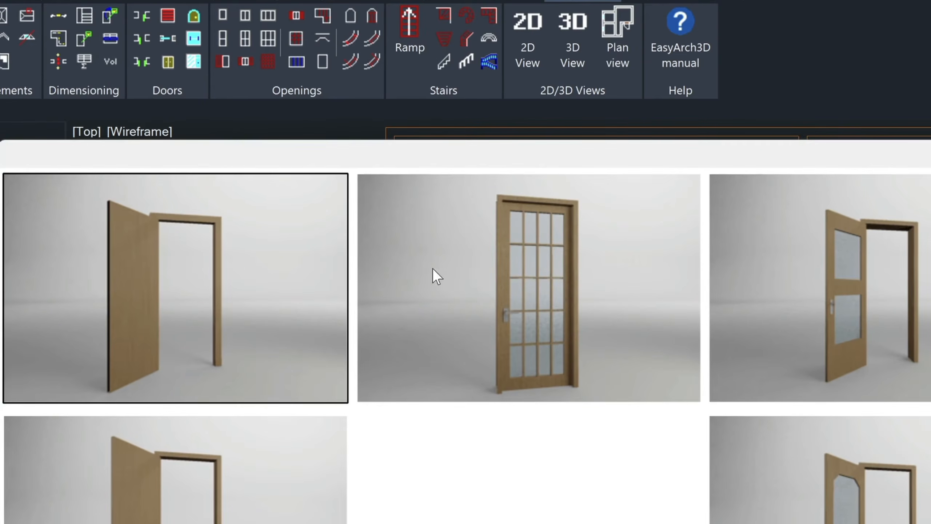
left_click(138, 251)
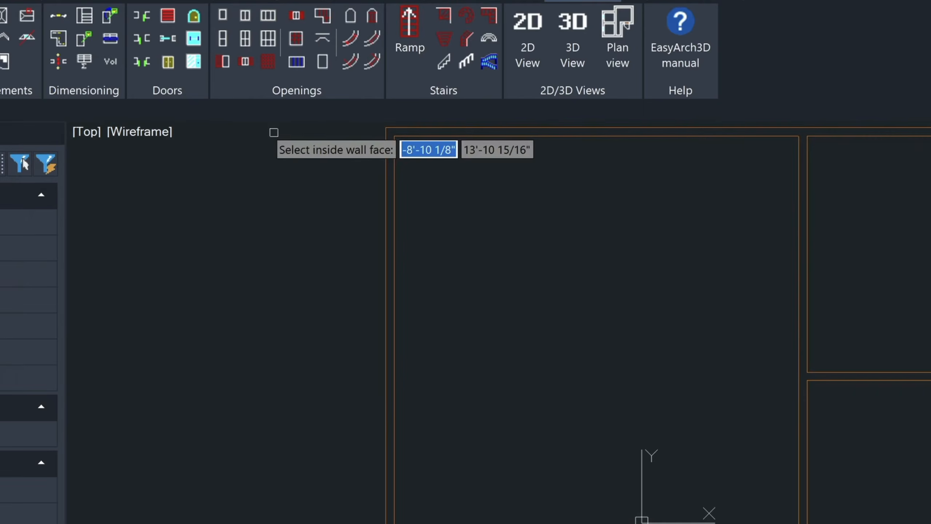
left_click(873, 371)
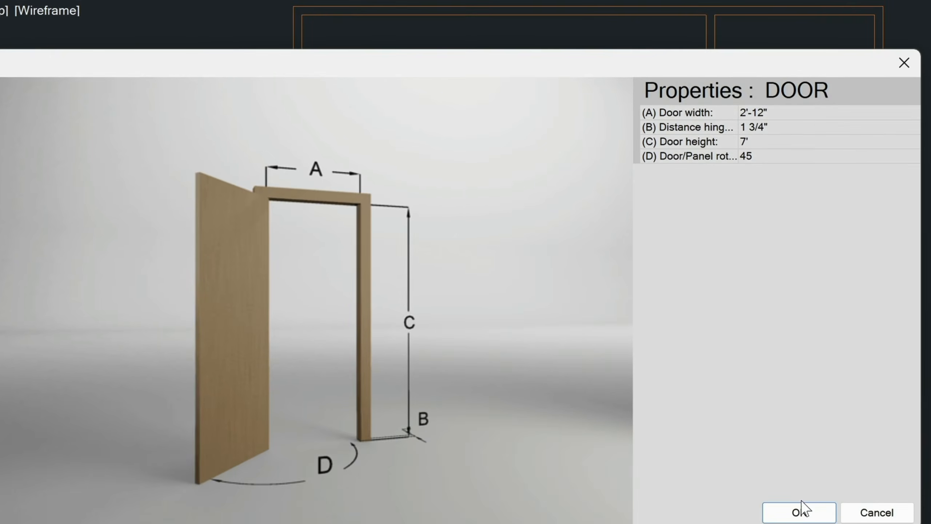
left_click(802, 511)
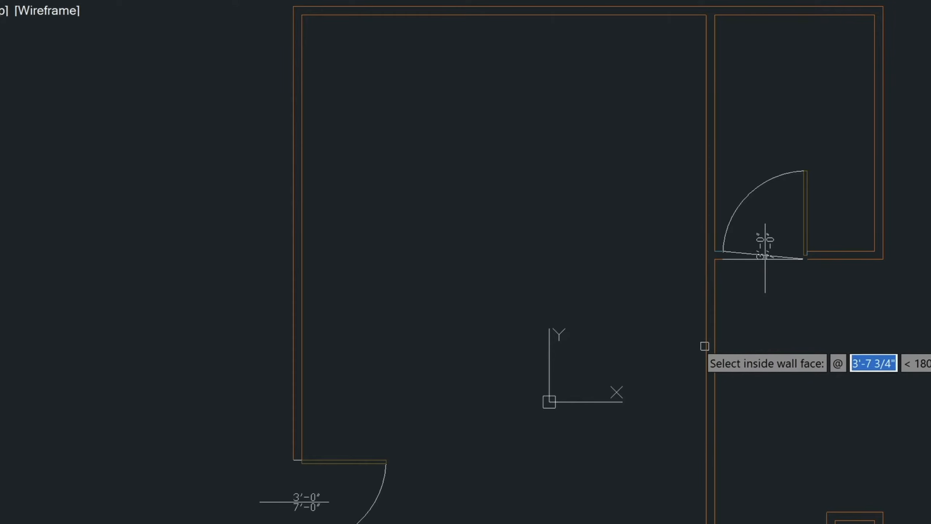
Stretch the small room's lower-wall door and its label horizontally until the hinge side sits close to the right outer wall
left_click(827, 304)
left_click(718, 143)
key("m")
key("Return")
left_click(810, 248)
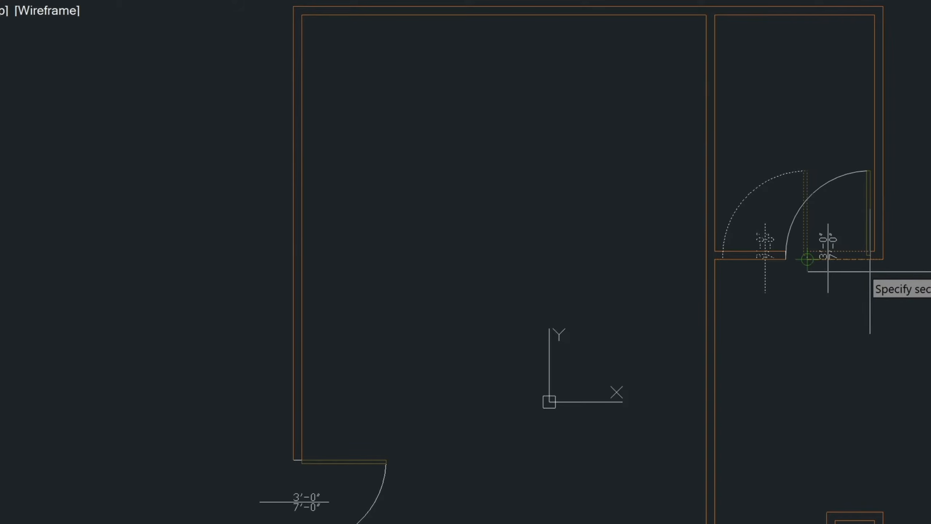
left_click(869, 270)
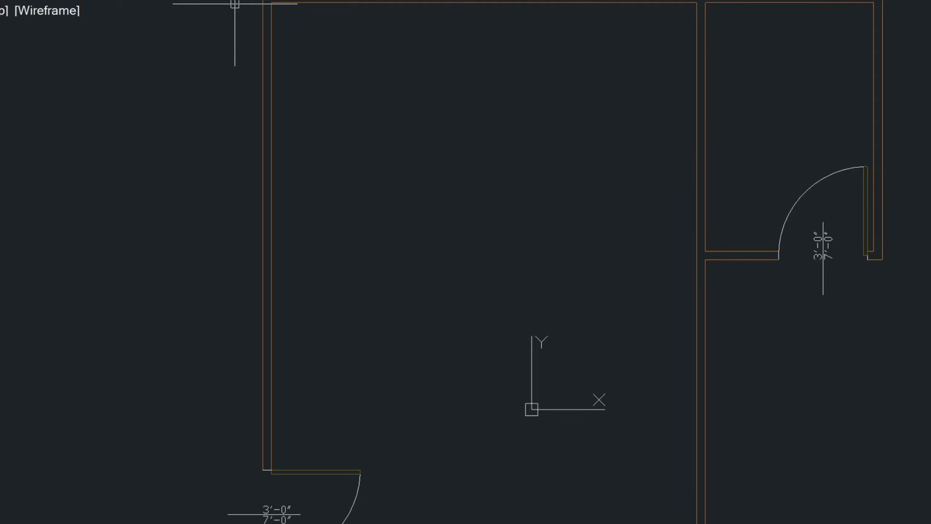
Insert another plain left-hinge door, 2'-12" wide and 7' high, at the upper end of the wall between the two rooms
left_click(48, 38)
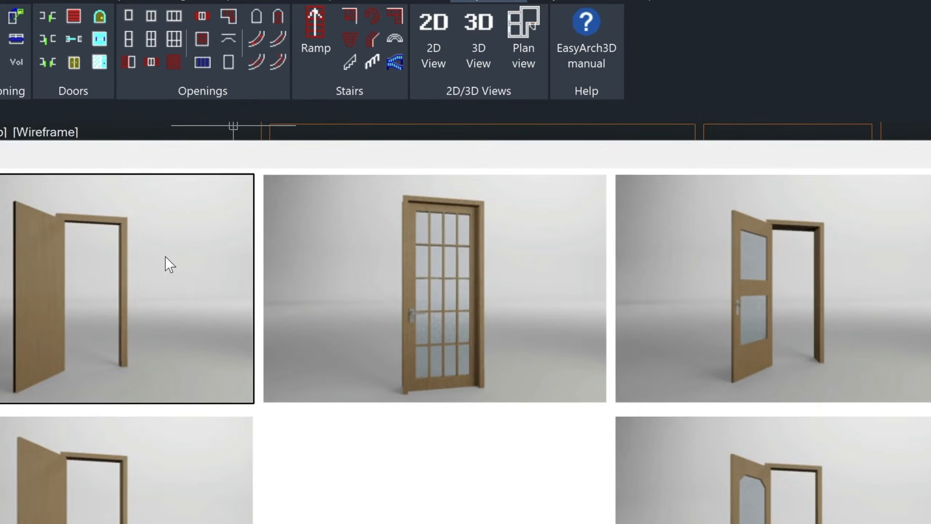
left_click(695, 165)
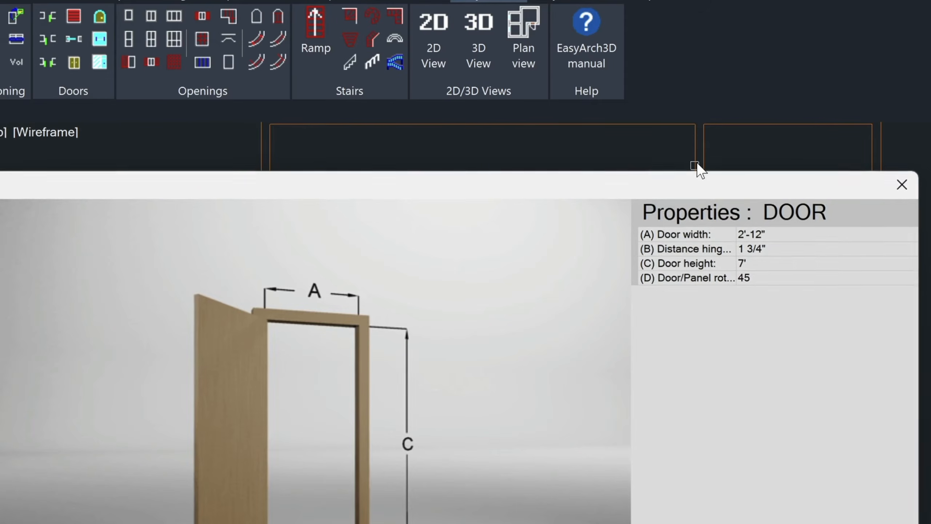
key("Return")
left_click(717, 149)
left_click(694, 224)
scroll(728, 244, "up", 3)
scroll(751, 253, "down", 3)
Stretch the partition-wall door and its label a few inches upward, closer to the upper wall
left_click(771, 270)
left_click(601, 158)
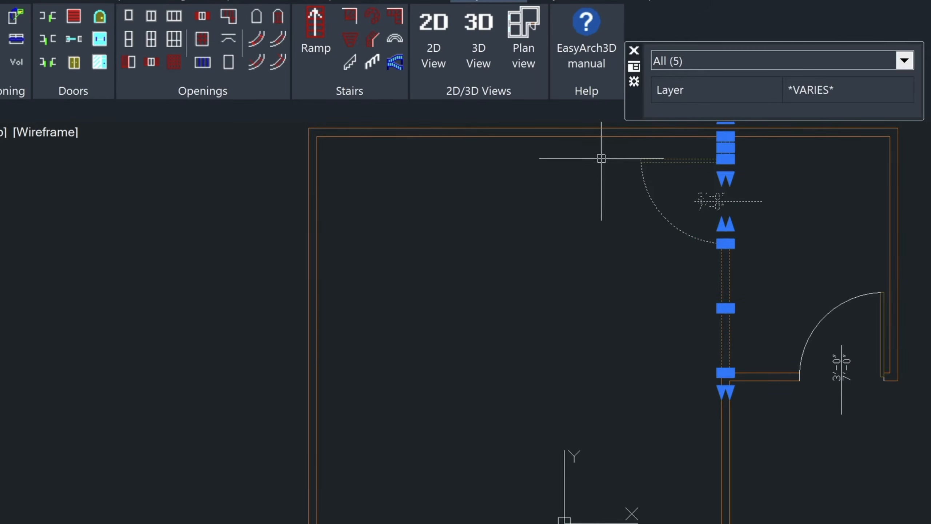
type("m")
key("Return")
left_click(607, 390)
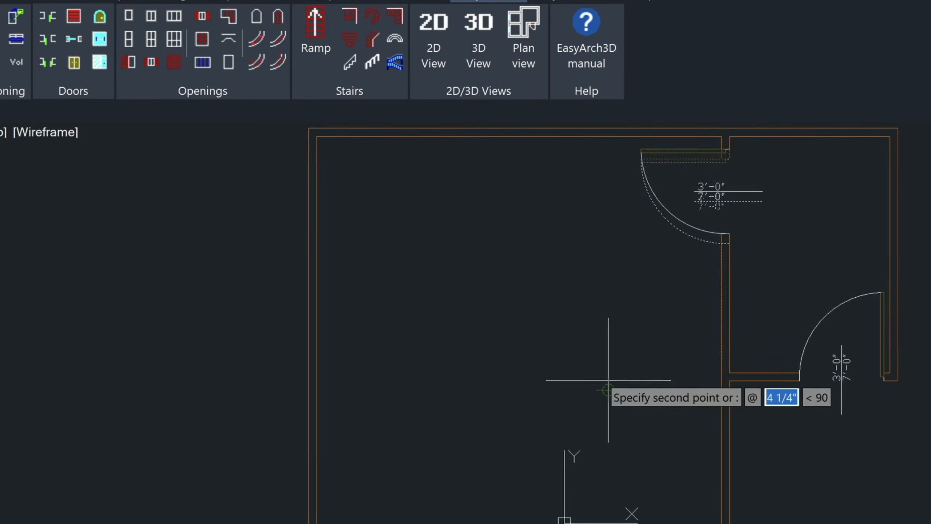
left_click(607, 376)
Draw a vertical construction line with CLINE through the midpoint of the large room's upper inner wall face
type("s")
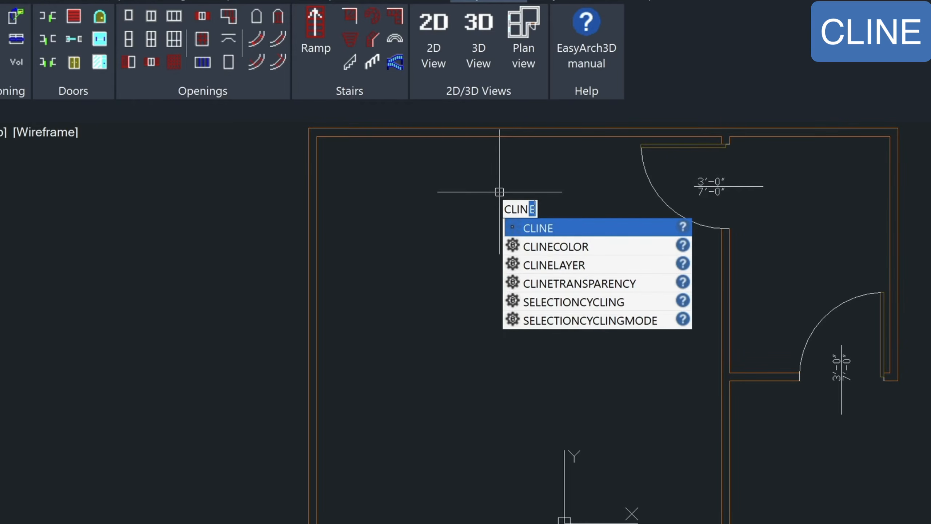
key("Return")
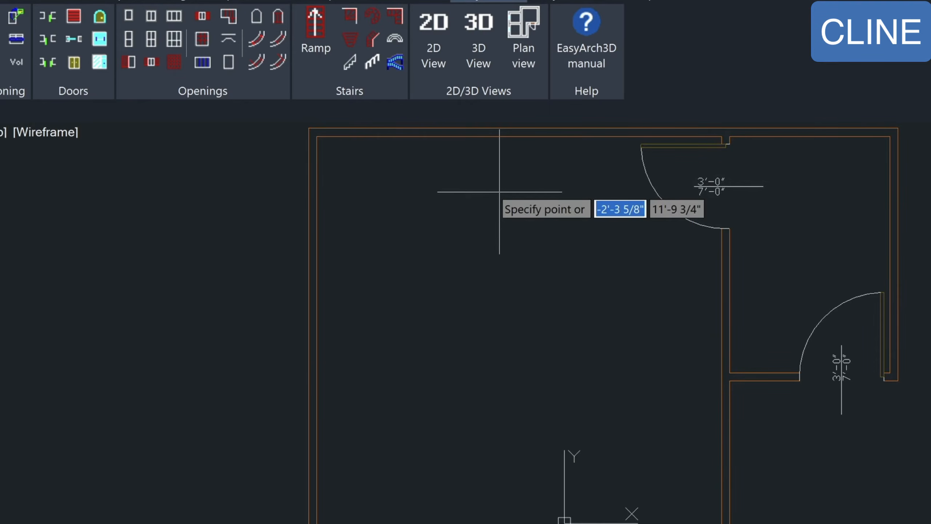
left_click(519, 136)
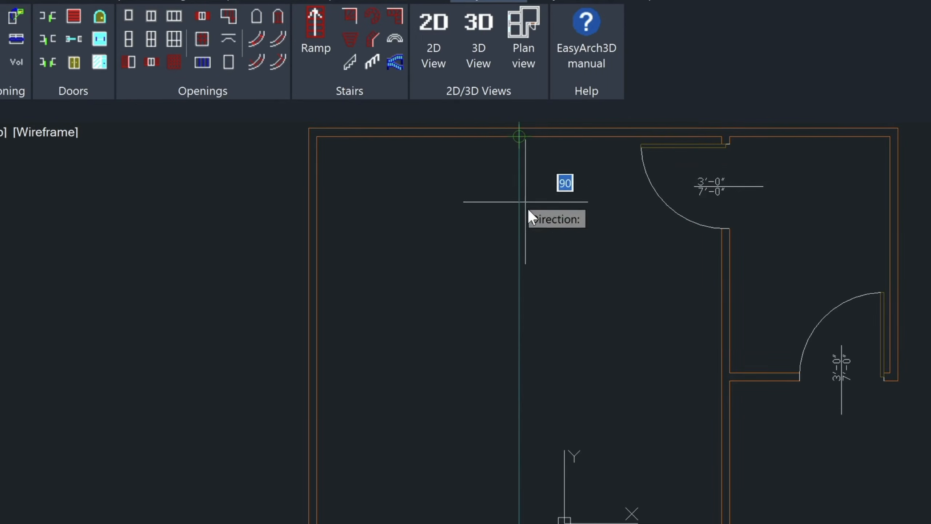
key("Return")
key("Return")
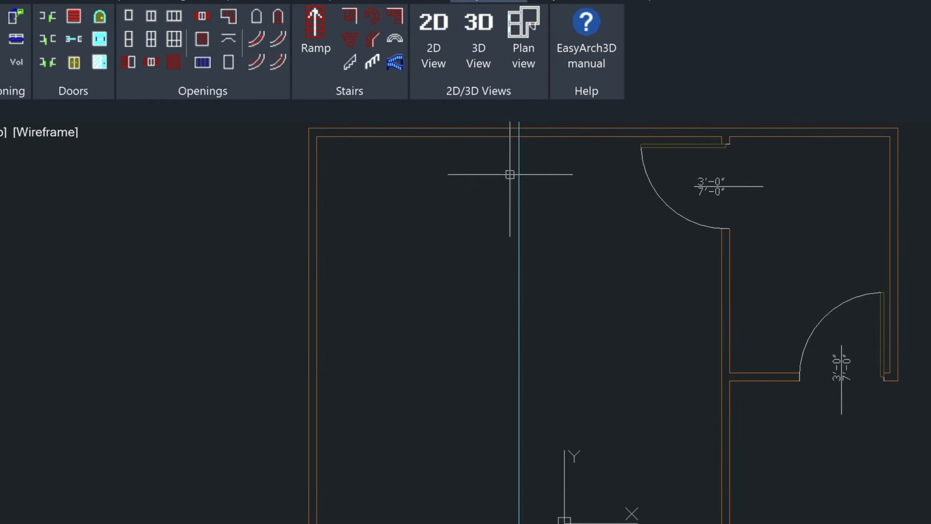
Copy the vertical construction line 3' to the left
left_click(521, 163)
type("co")
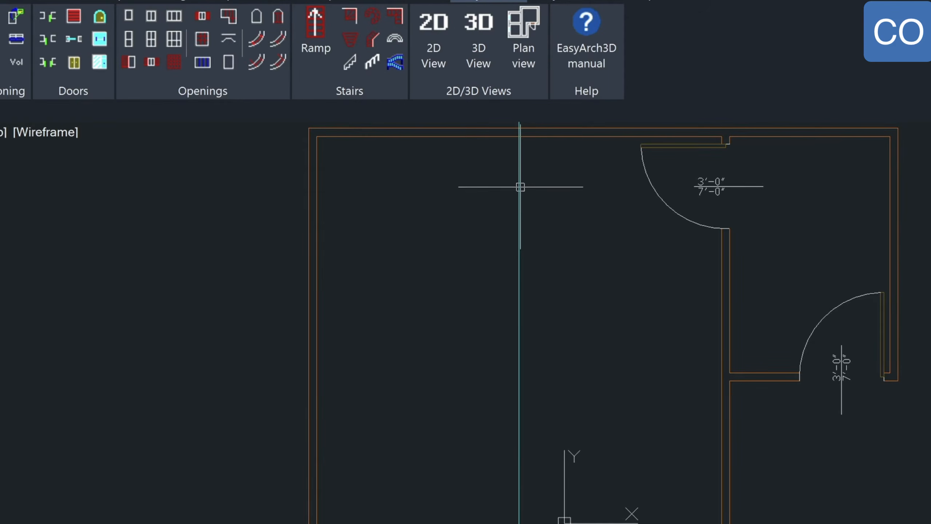
key("Return")
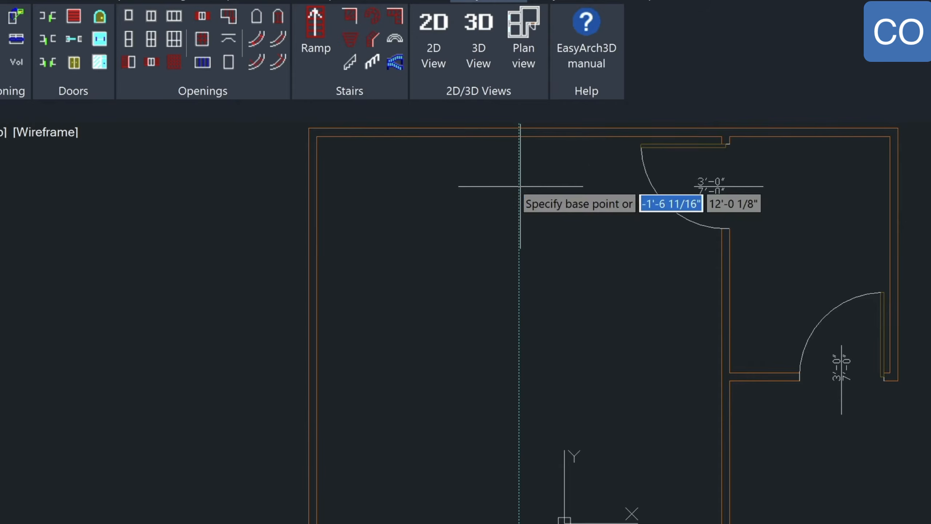
left_click(518, 206)
type("2'")
key("BackSpace")
key("BackSpace")
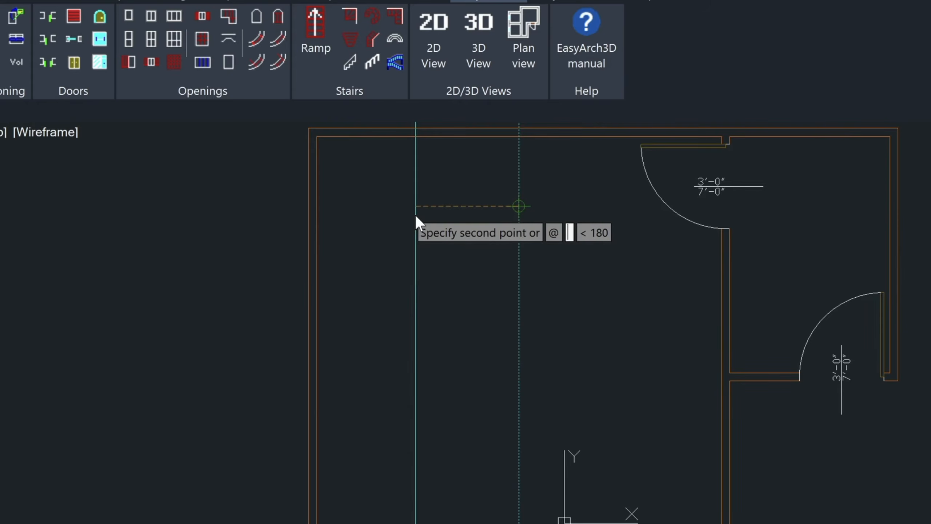
type("3'")
key("Return")
key("Escape")
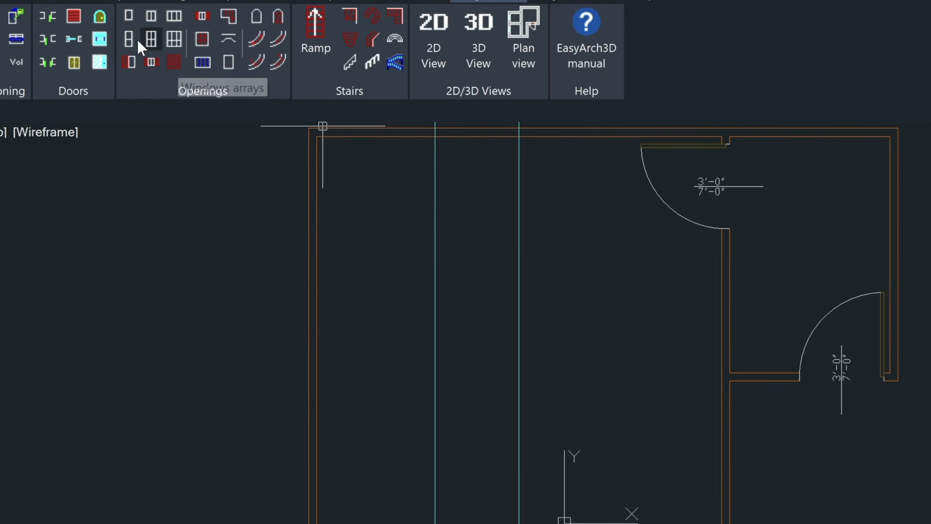
Insert a double door, 5'-12" wide and 7' high, in the large room's upper wall, starting where the left construction line intersects the inner face
left_click(100, 37)
double_click(791, 423)
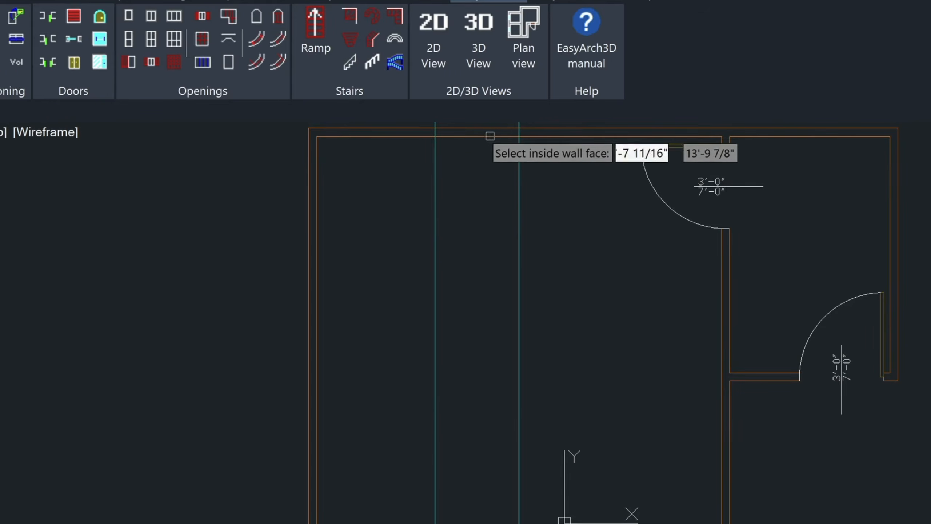
left_click(484, 139)
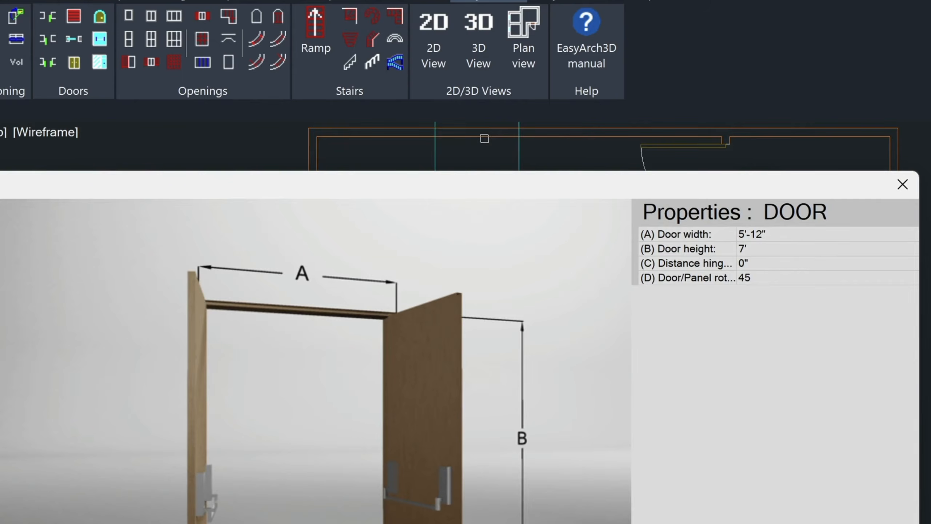
key("Return")
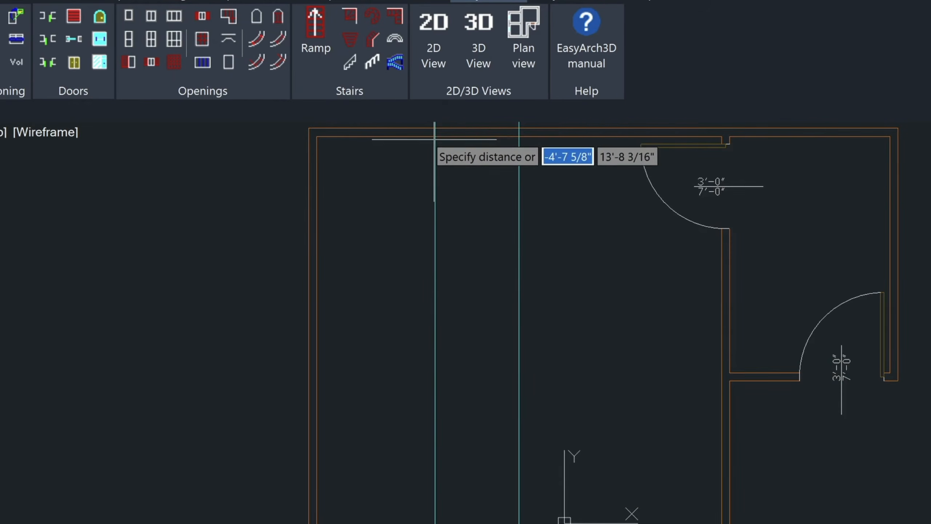
type("int")
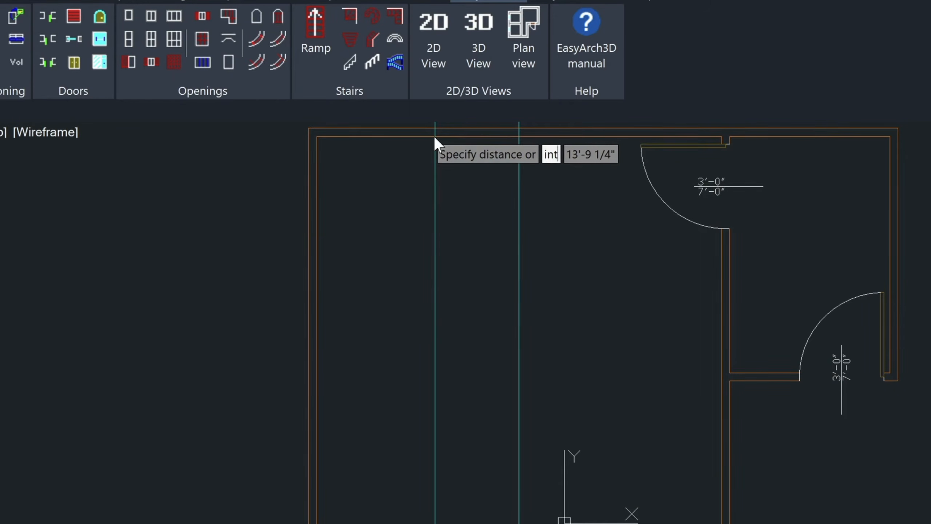
key("Return")
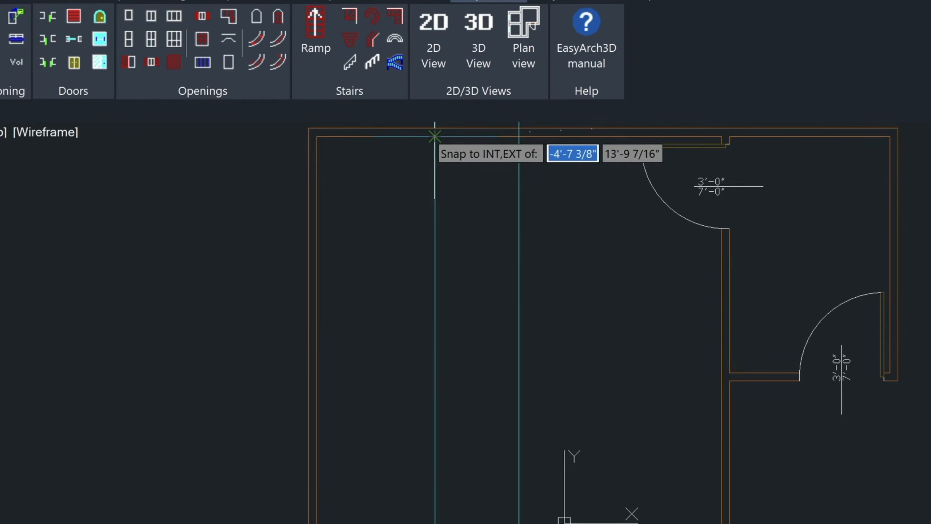
left_click(434, 136)
Delete both vertical construction lines from the large room
key("Escape")
left_click(573, 325)
left_click(410, 260)
key("Delete")
scroll(594, 339, "down", 1)
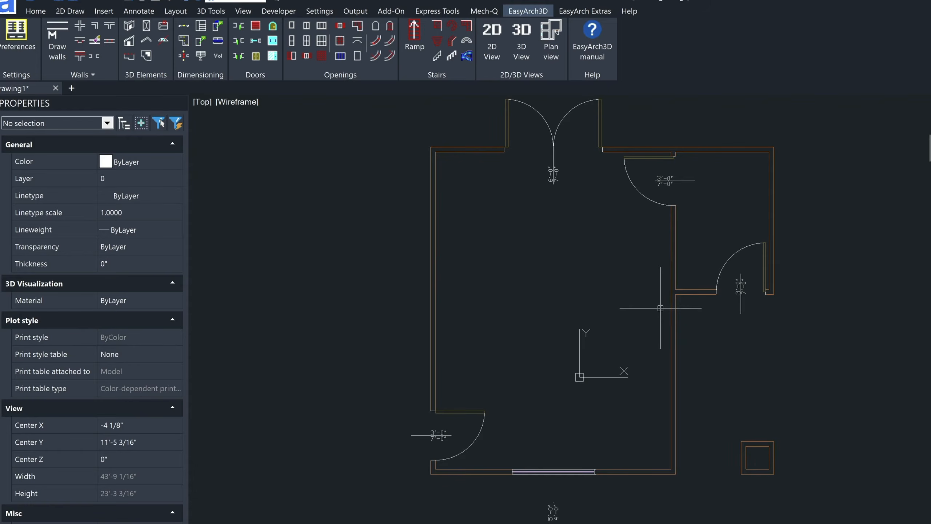
Set the SW Isometric view and generate the floor plan's 3D view with EasyArch3D
left_click(202, 101)
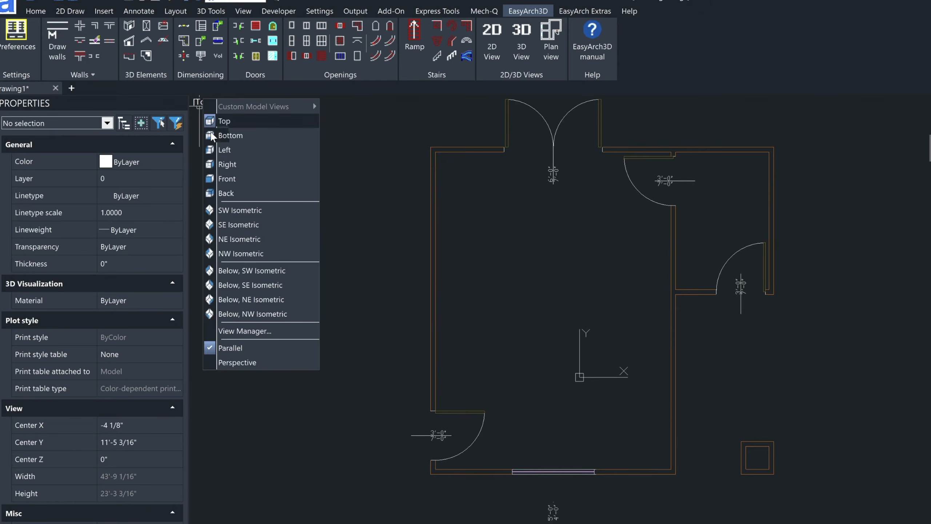
left_click(222, 211)
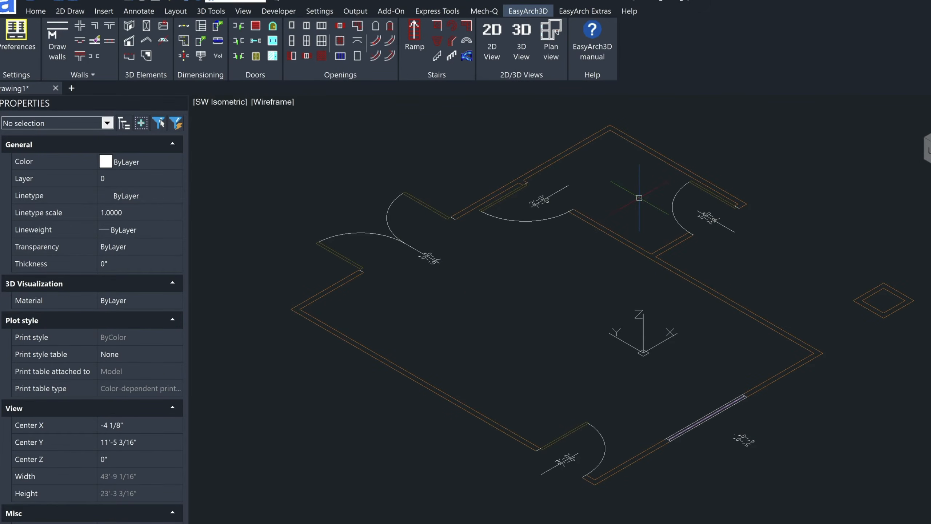
left_click(520, 34)
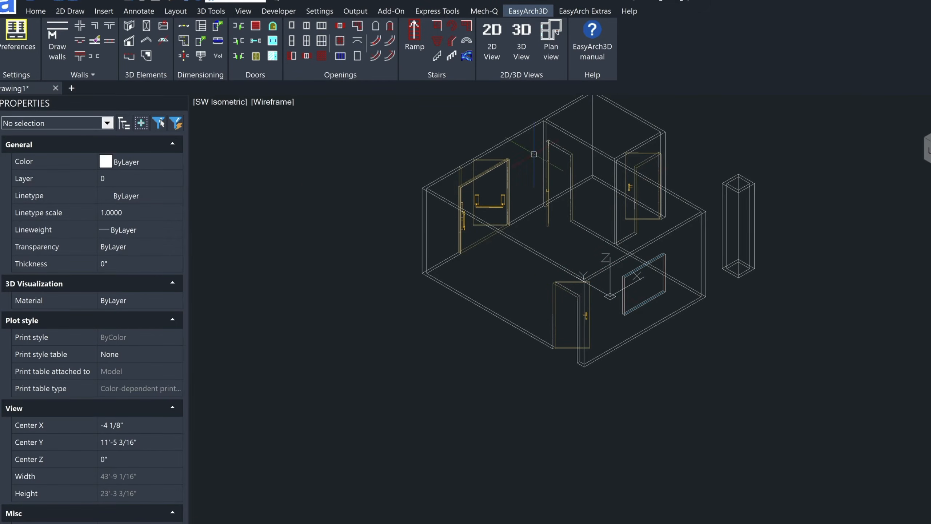
Return to the 2D view and mirror the small room's lower-wall door across that wall's inner face, deleting the original door
left_click(492, 40)
left_click(591, 235)
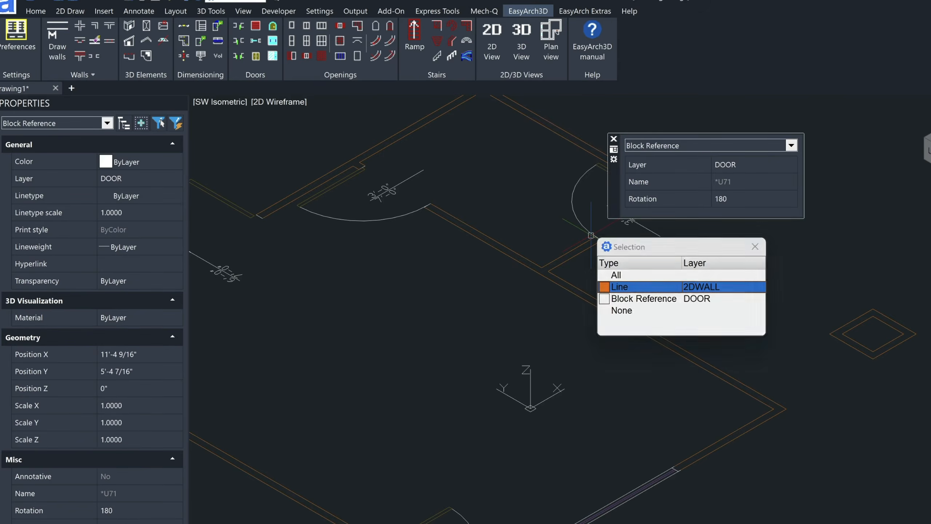
key("Escape")
type("mi")
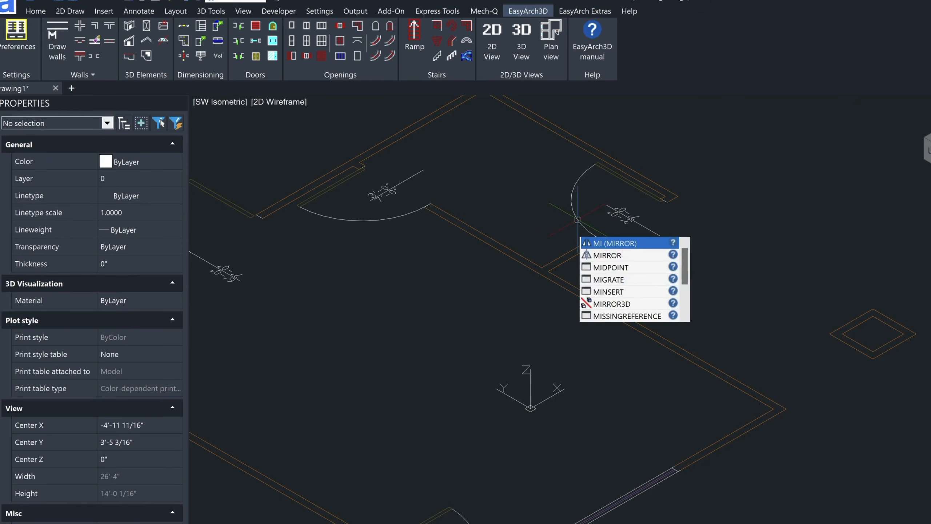
key("Return")
key("Return")
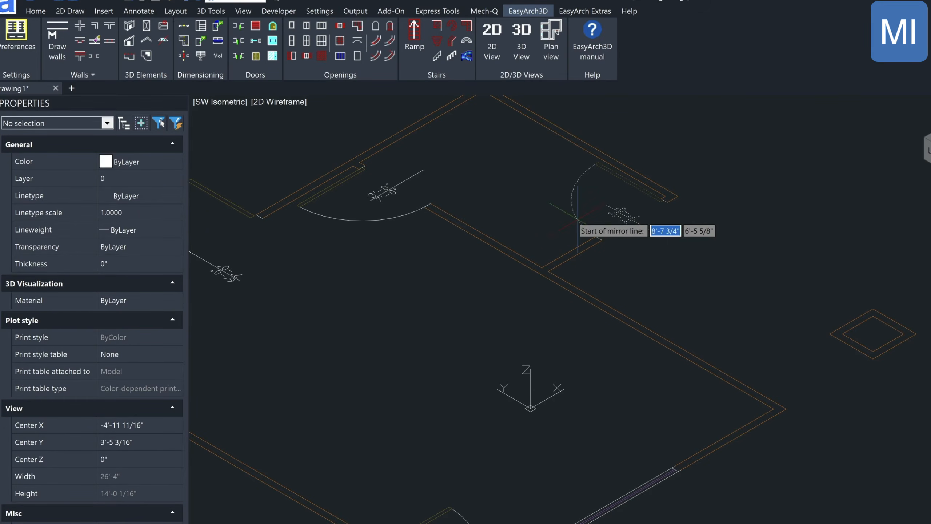
left_click(598, 237)
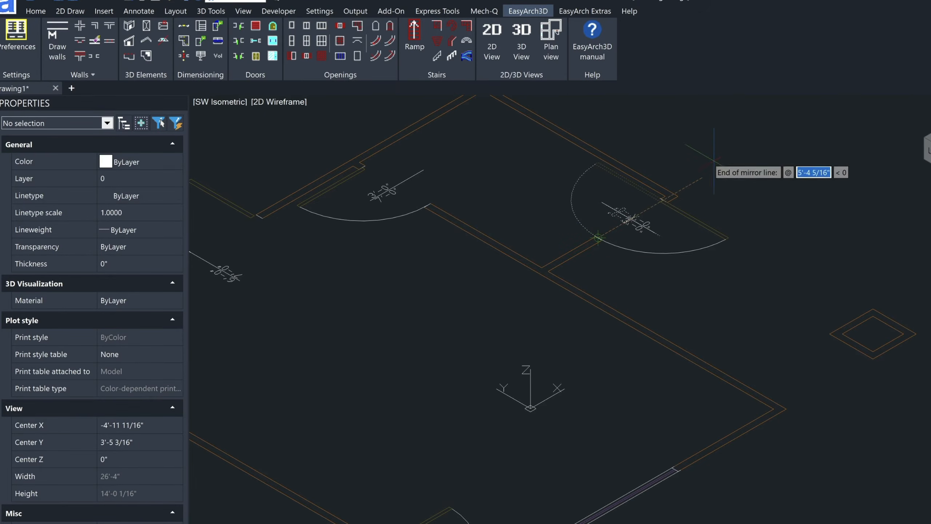
left_click(746, 145)
key("Return")
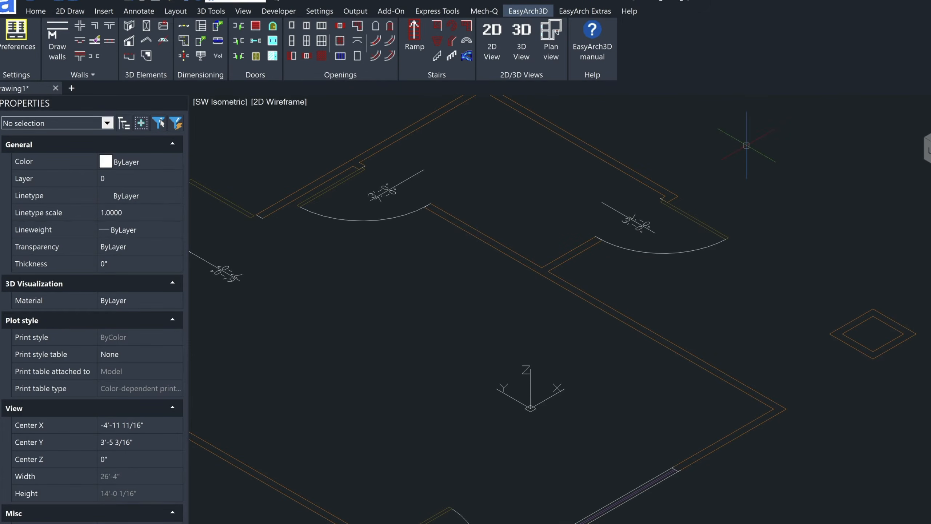
left_click(746, 145)
Generate the floor plan's 3D view again and orbit the model to a custom viewing angle
scroll(592, 274, "down", 4)
key("Escape")
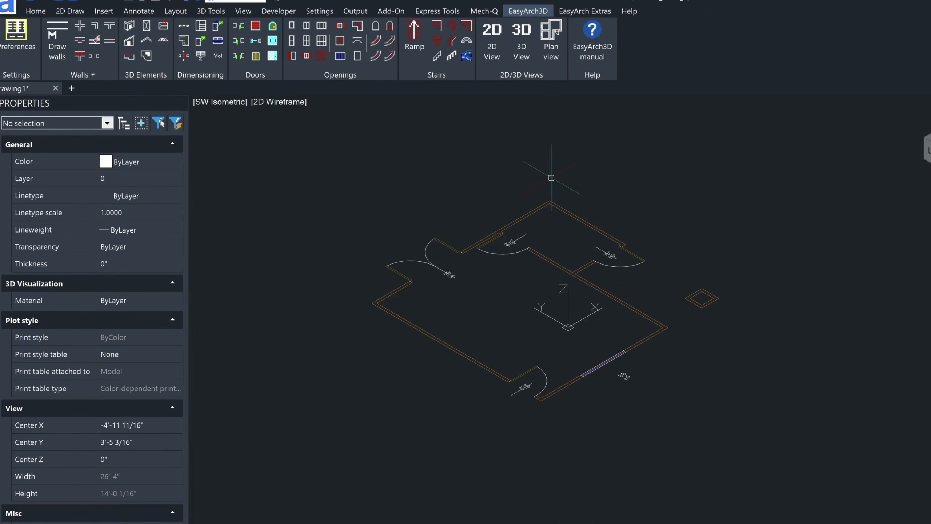
left_click(531, 41)
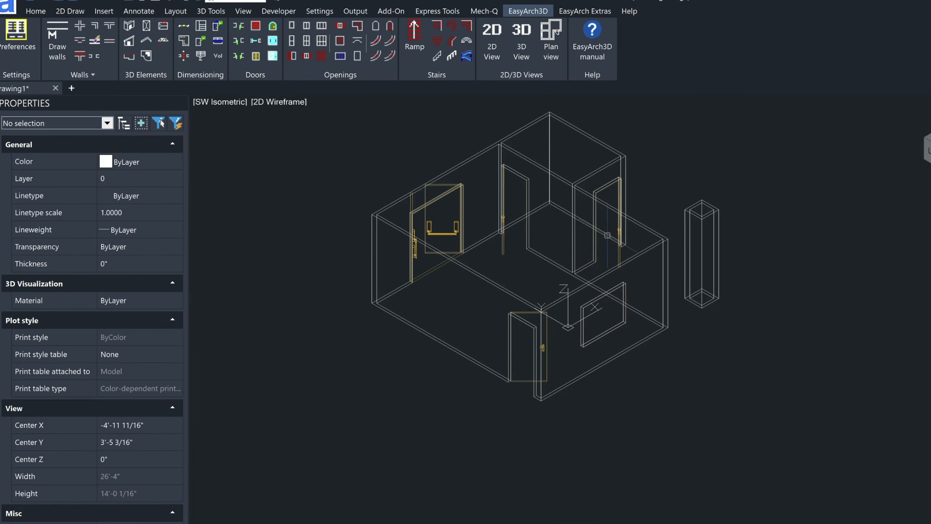
middle_click_drag(929, 154, 908, 151, "shift")
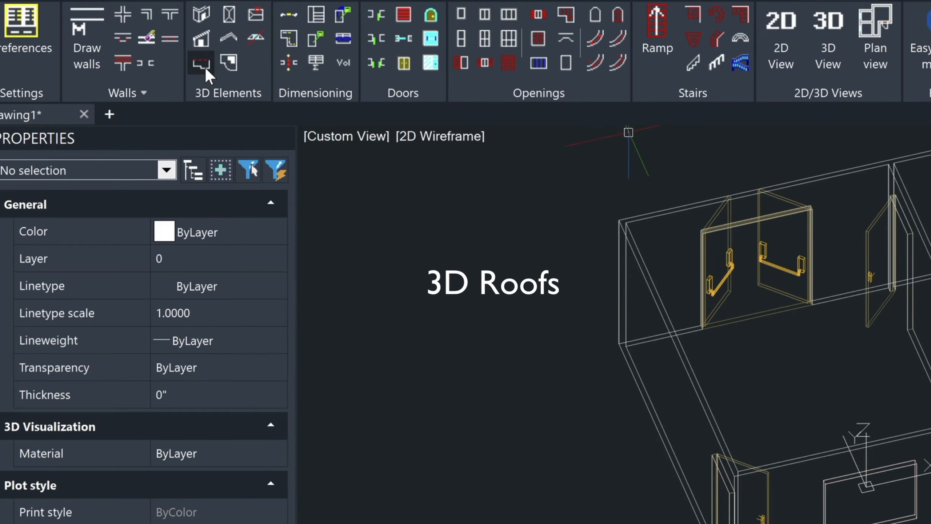
Define a hip roof with pitch thickness 6, slope 30%, eaves projection 2' and eaves elevation 9'1, keeping the Eave dimension location
left_click(228, 14)
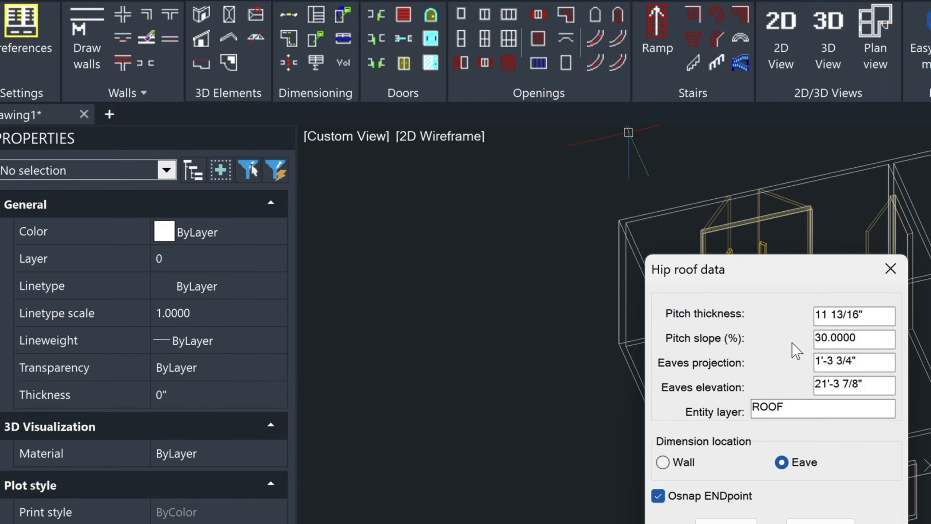
left_click_drag(874, 313, 784, 313)
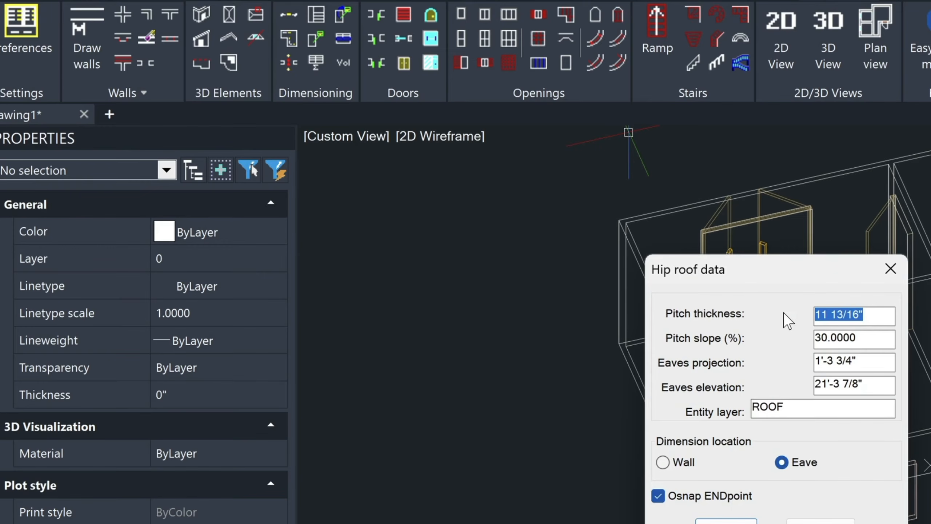
type("6")
key("Tab")
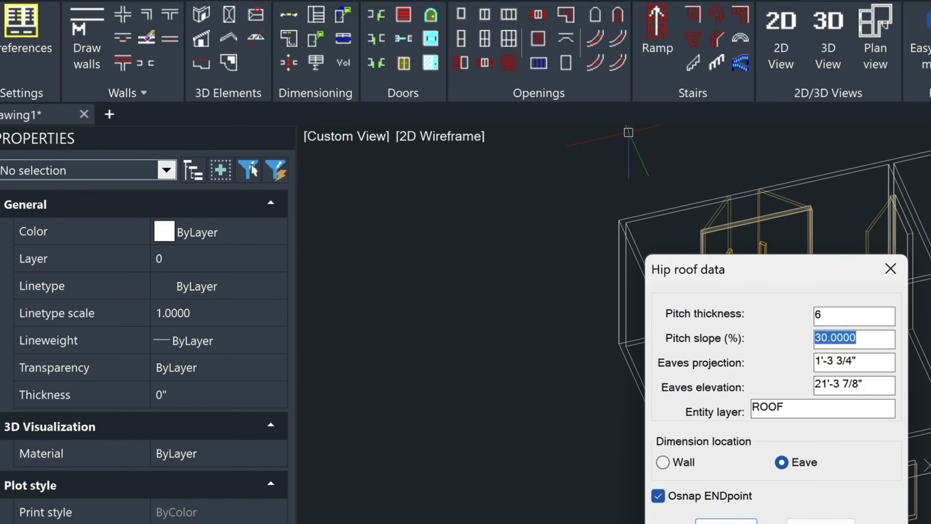
key("Tab")
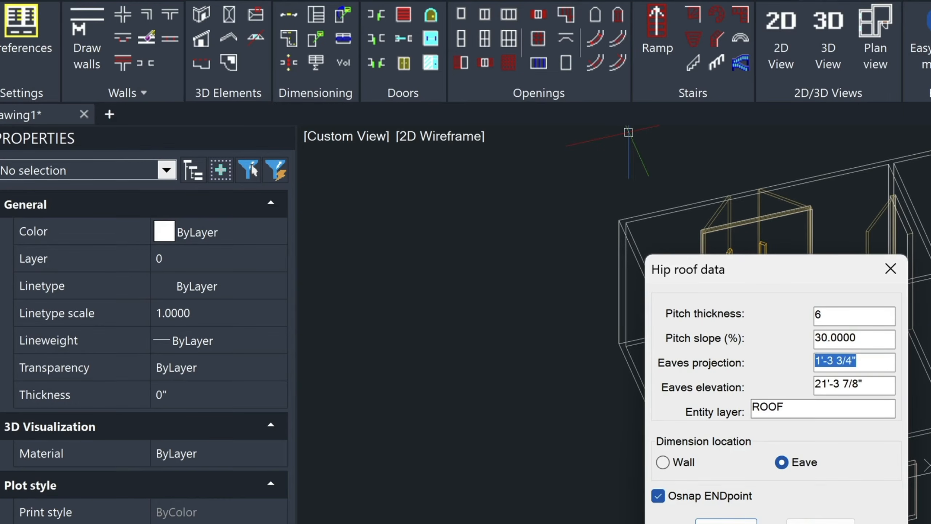
type("2'")
key("Tab")
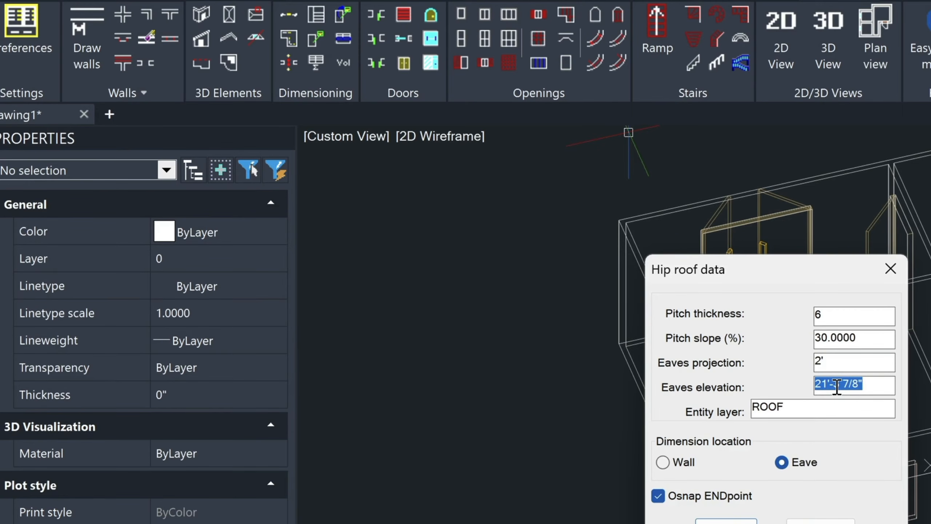
type("9'1")
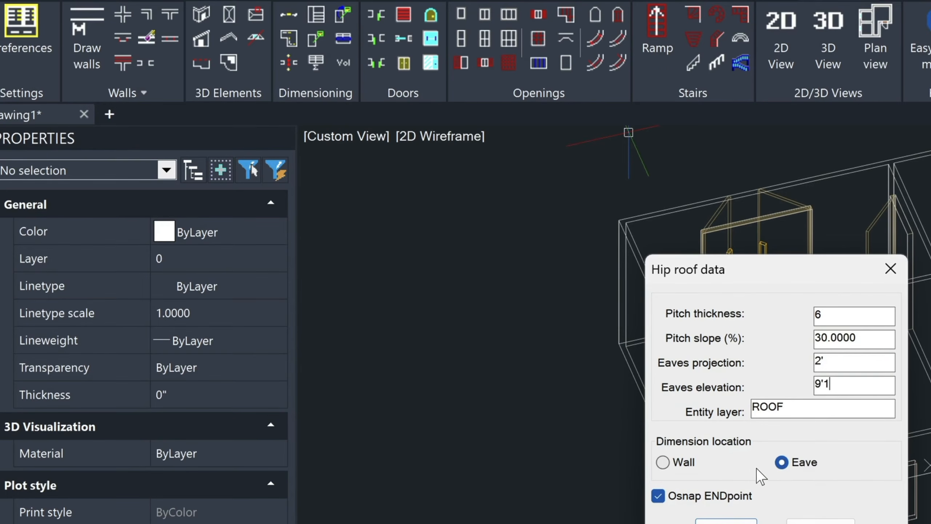
left_click(726, 521)
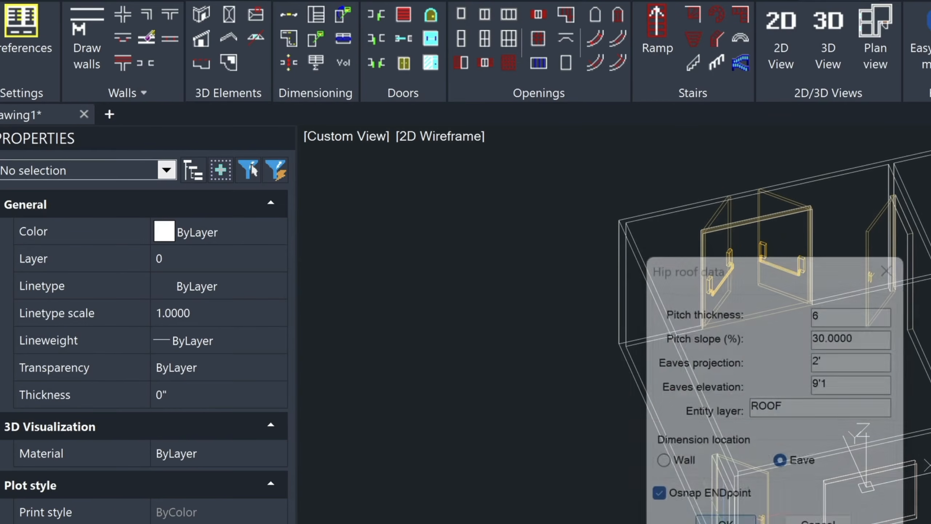
Place the hip roof over the building's four outer corners, including the column's outer corner, and shade the model in the Realistic style
left_click(618, 220)
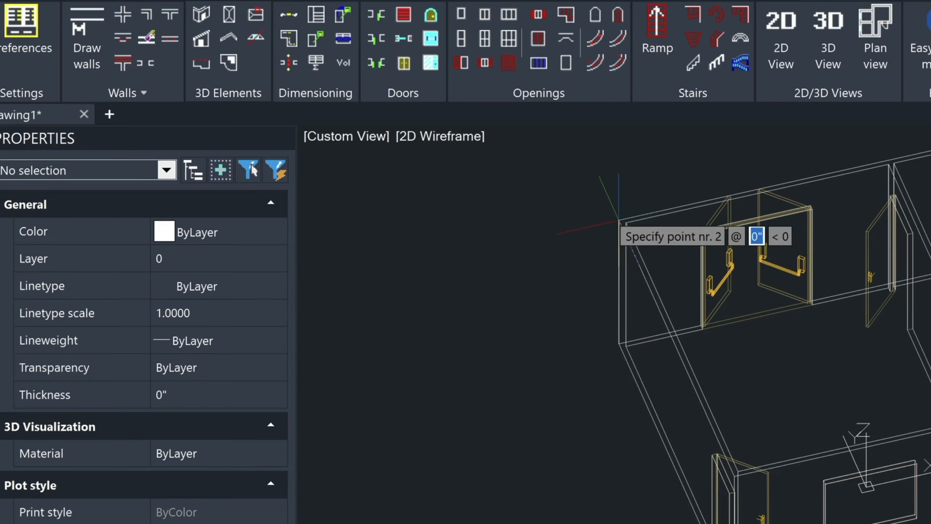
left_click(446, 354)
left_click(829, 271)
left_click(711, 16)
key("Return")
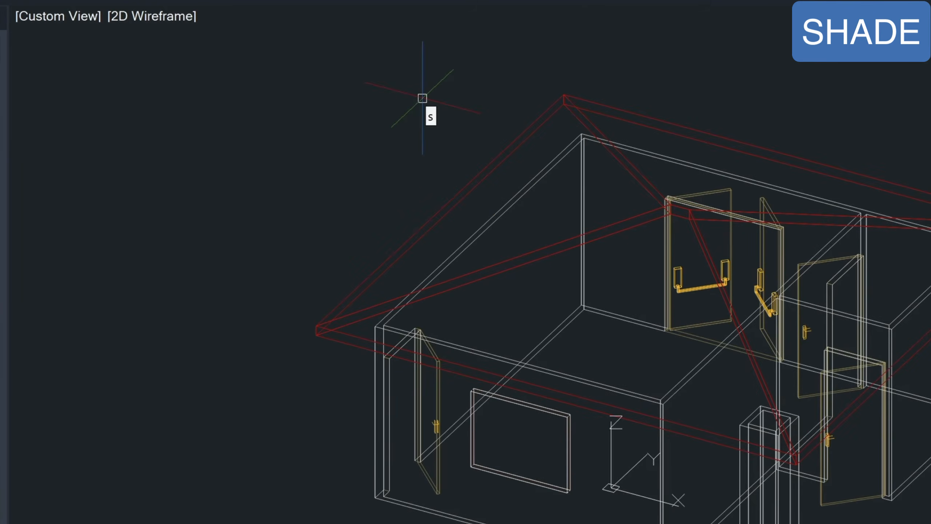
key("Return")
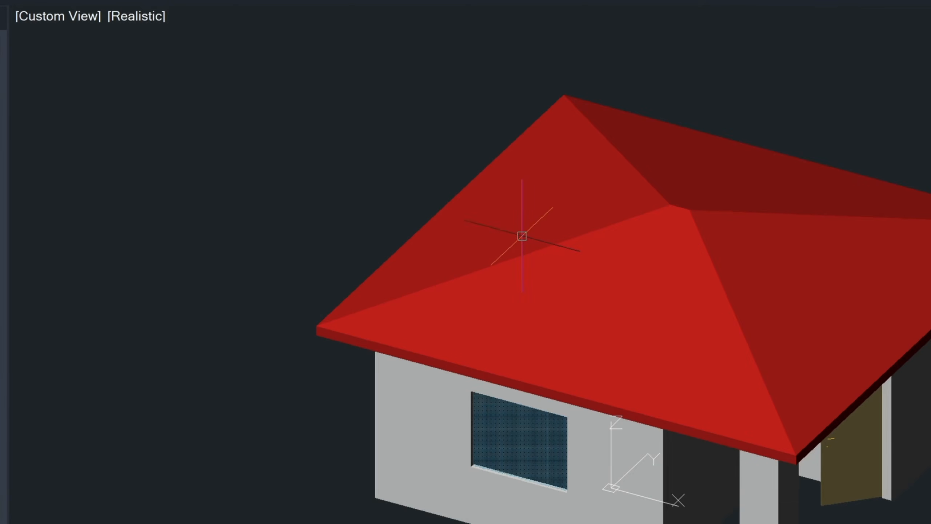
Undo the shading and the hip roof, and return the 3D floor plan to the top view
key("ctrl+z")
key("ctrl+z")
key("ctrl+z")
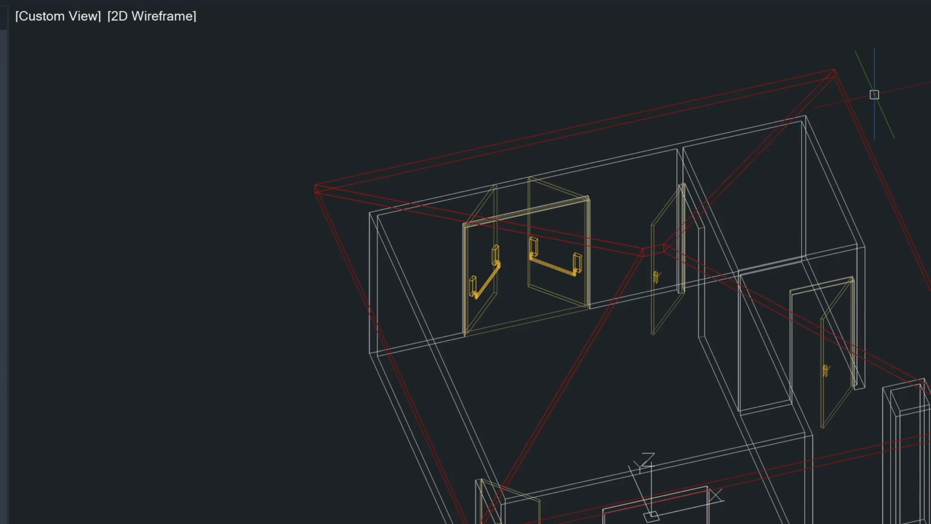
key("ctrl+z")
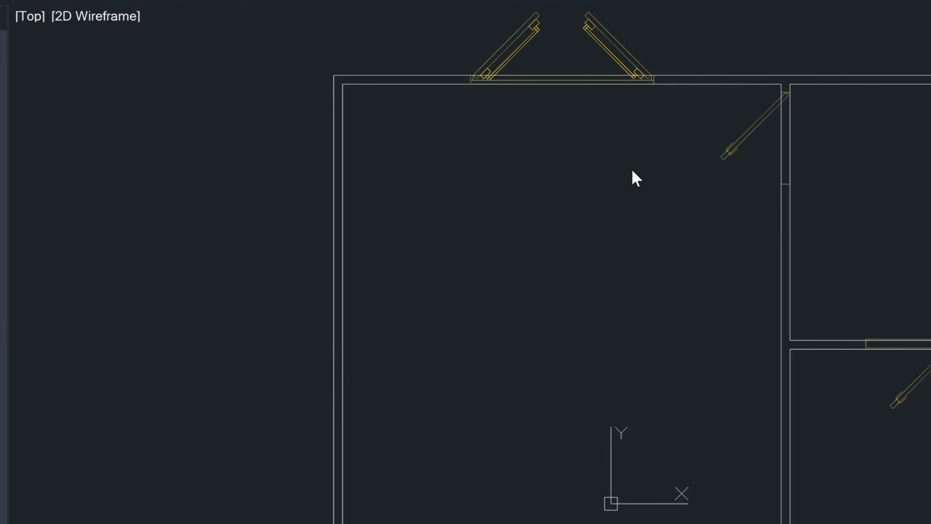
Open the layer settings and draw a 21' by 10' rectangle on layer 0 from the column's lower-right corner to the left outer wall's midpoint
scroll(632, 169, "down", 1)
type("LA")
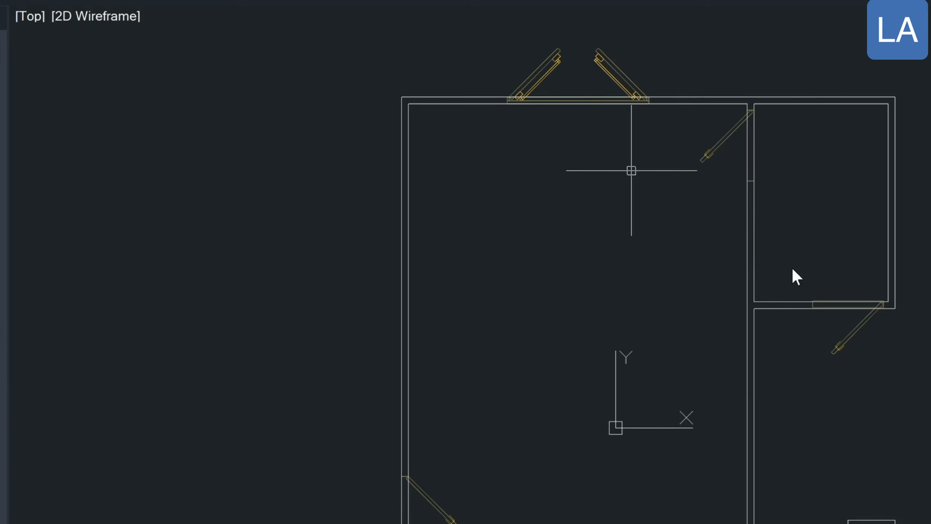
key("Return")
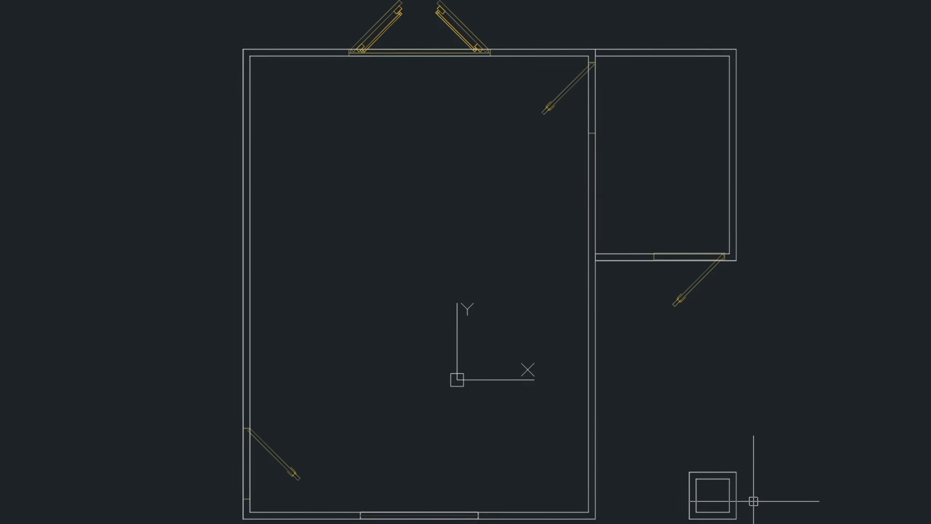
type("REC")
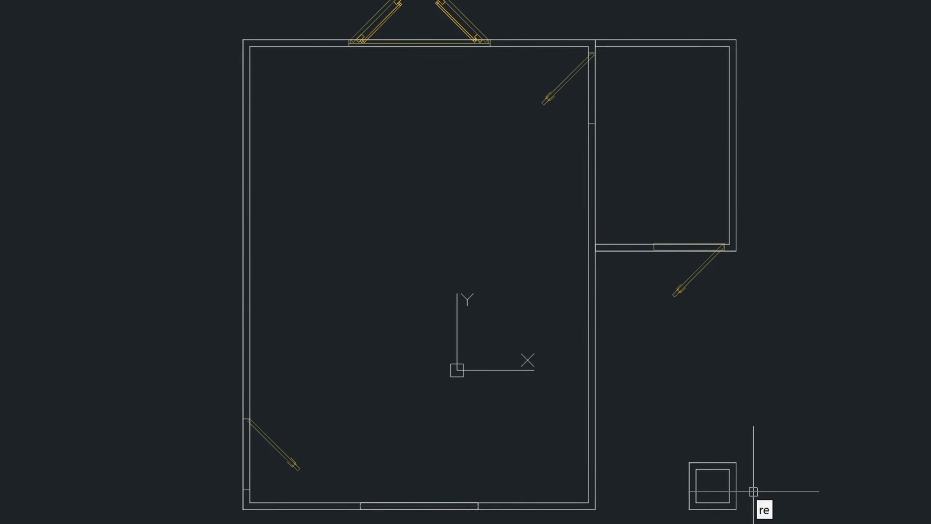
key("Return")
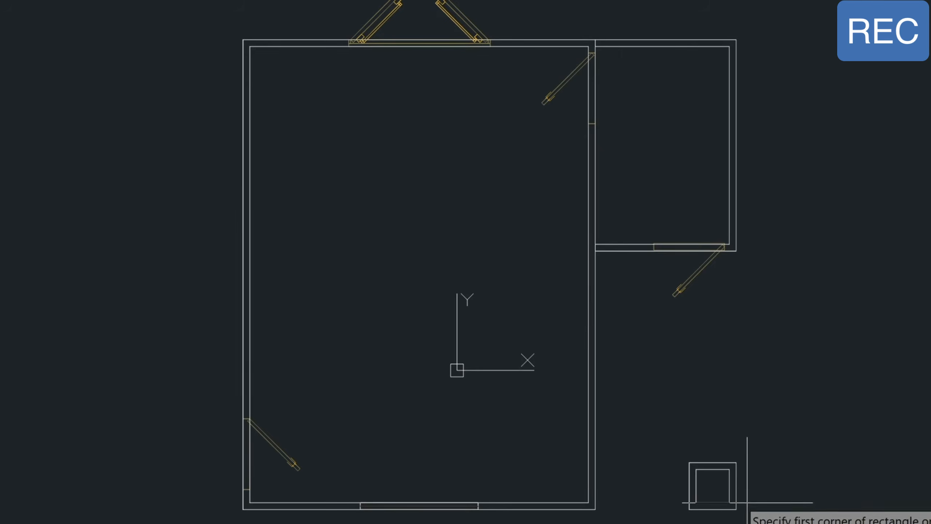
left_click(737, 512)
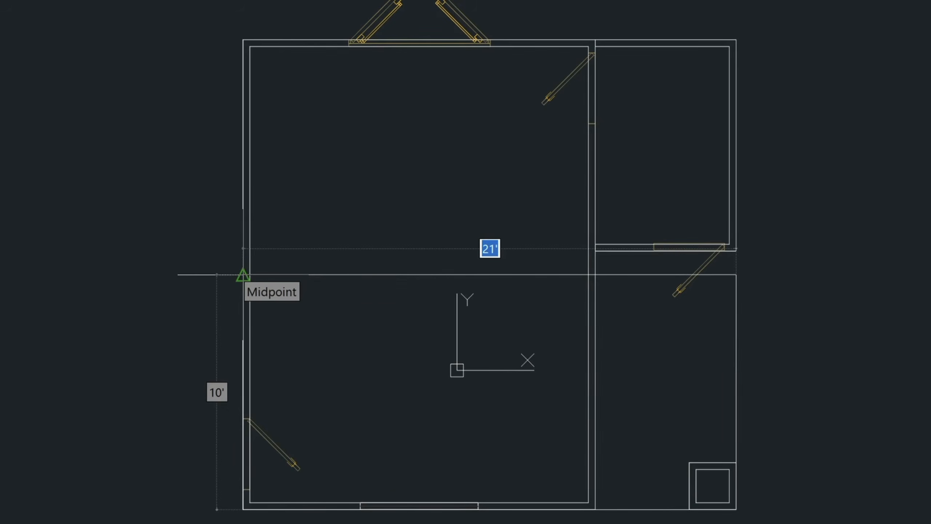
left_click(250, 274)
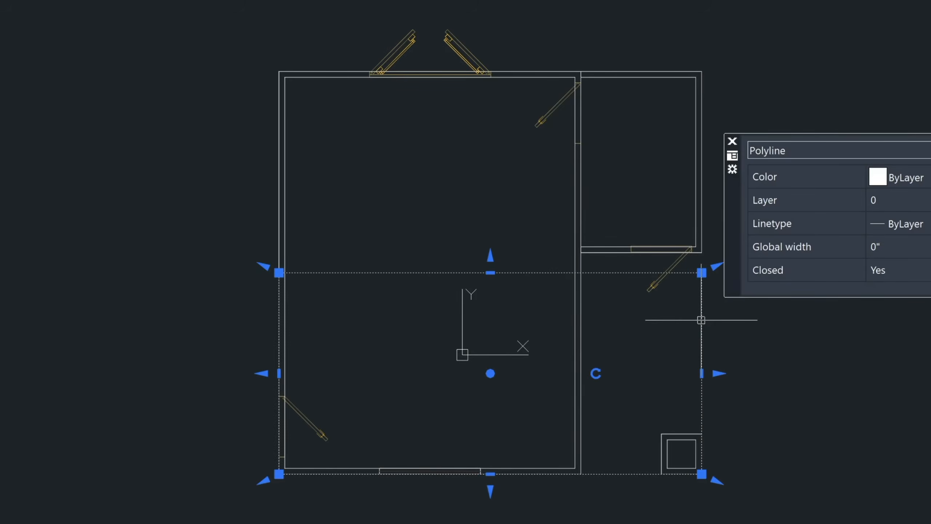
Stretch the rectangle's right, lower and left edges outward by 2' each to form the roof overhang
double_click(704, 315)
key("Escape")
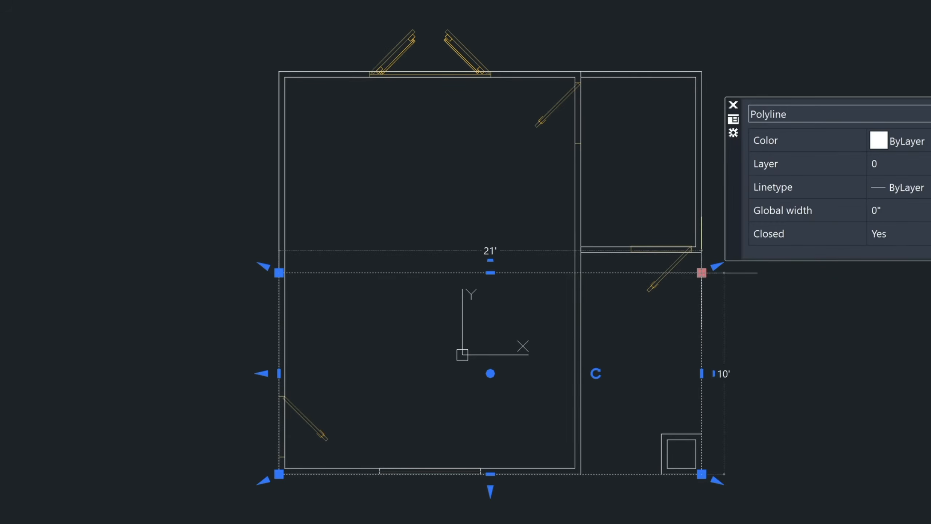
left_click(715, 373)
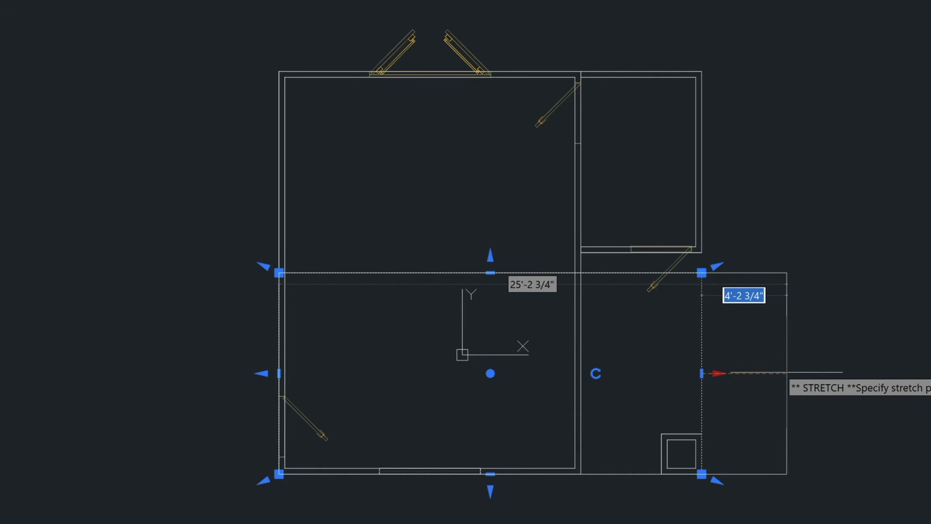
type("2'")
key("Return")
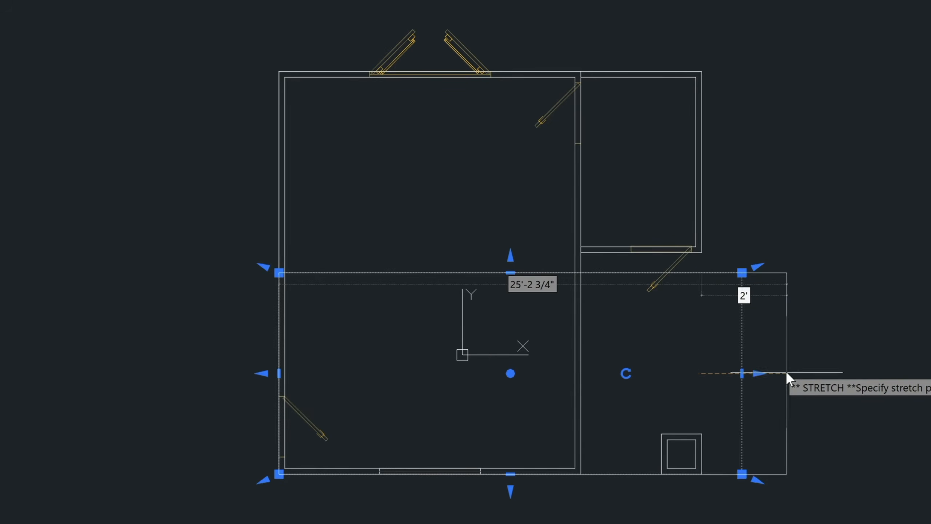
left_click(510, 491)
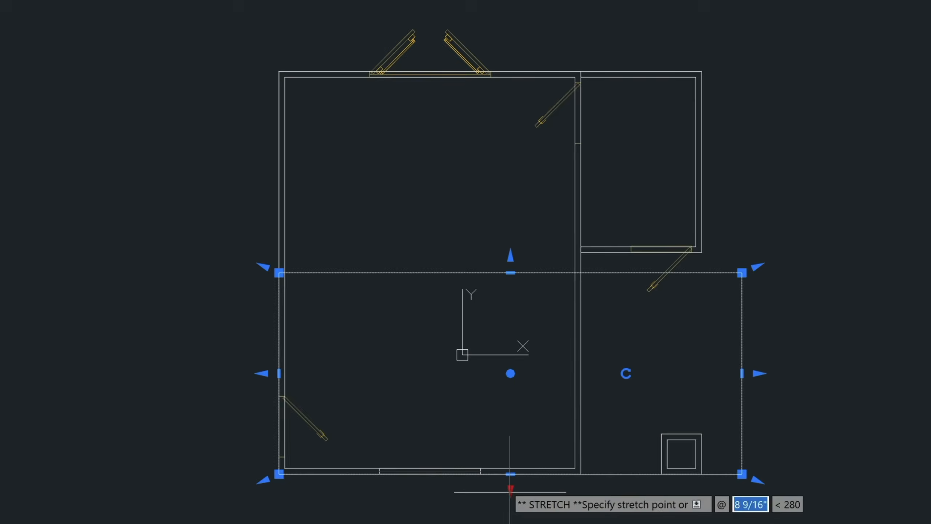
type("2'-4")
key("Return")
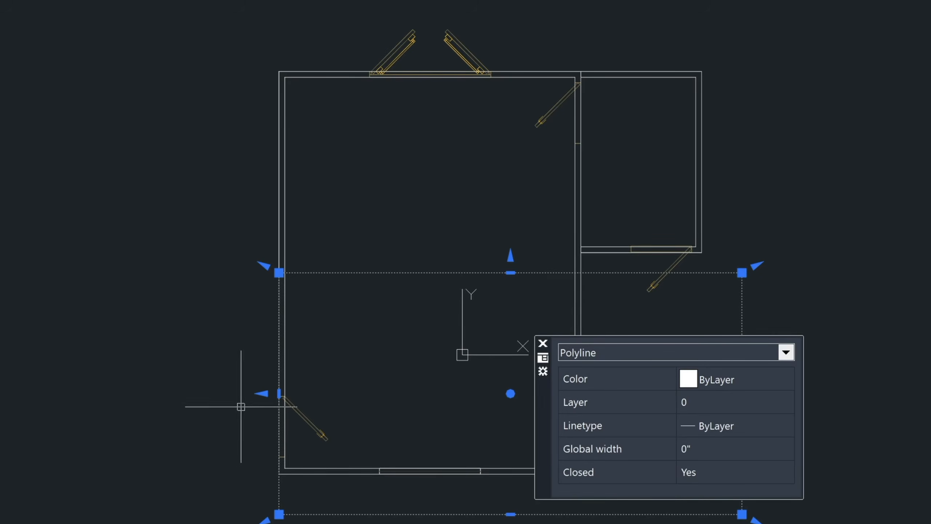
left_click(263, 393)
type("2'")
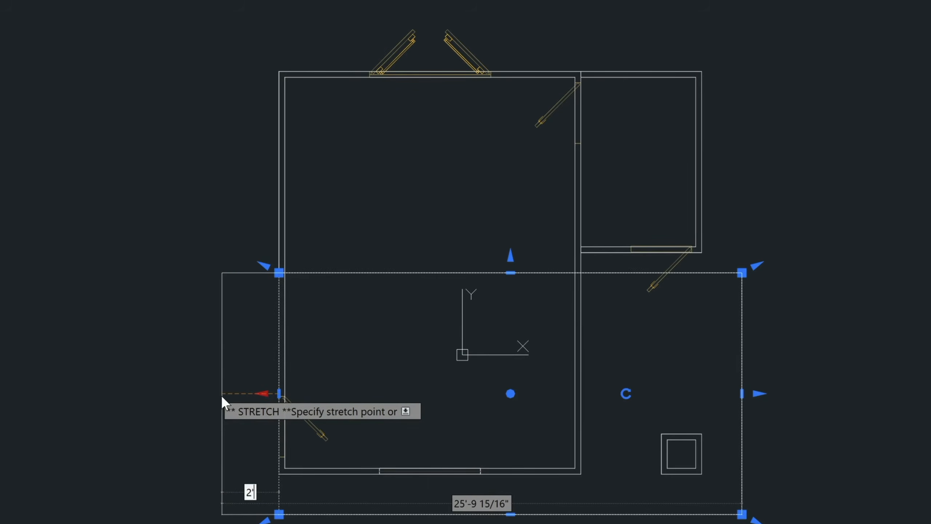
key("Return")
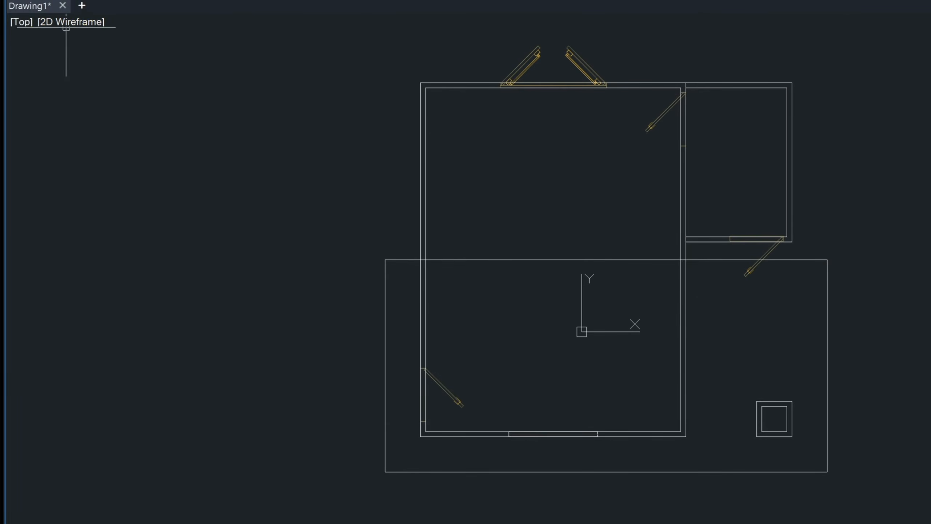
Switch the 3D floor plan with the stretched rectangle to the SW Isometric view
left_click(22, 21)
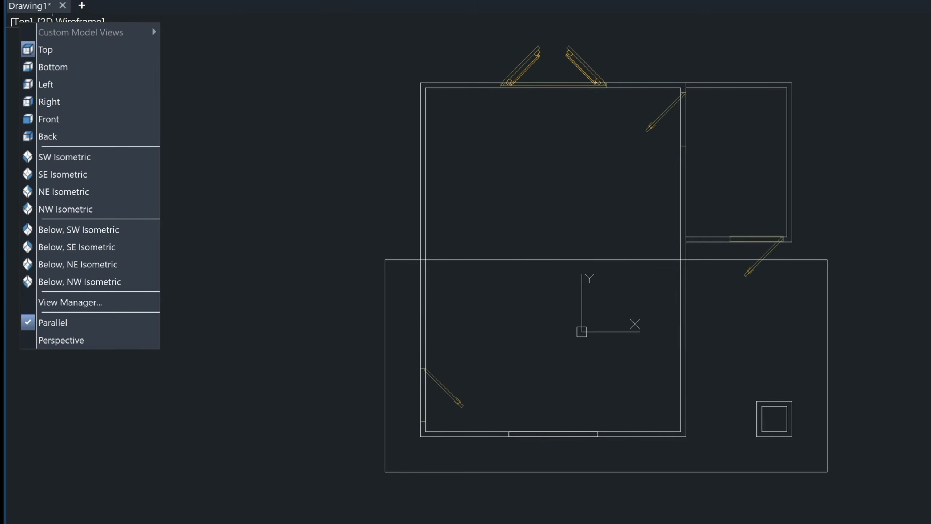
left_click(63, 158)
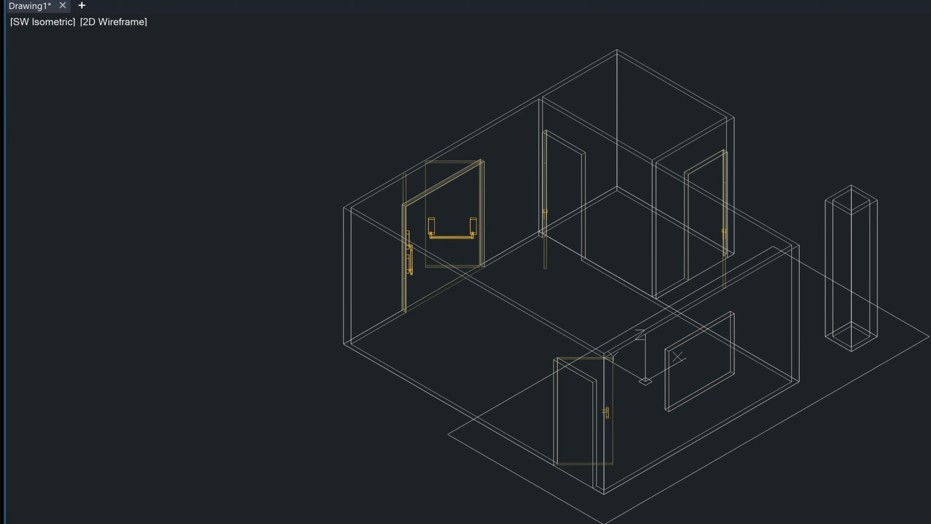
left_click_drag(66, 167, 207, 280)
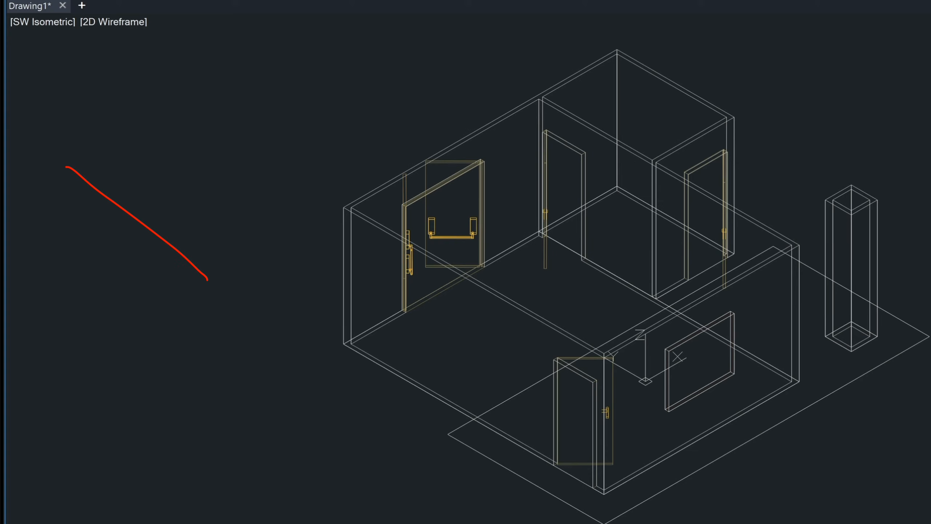
left_click_drag(117, 204, 118, 474)
left_click_drag(56, 276, 64, 311)
left_click_drag(59, 254, 64, 270)
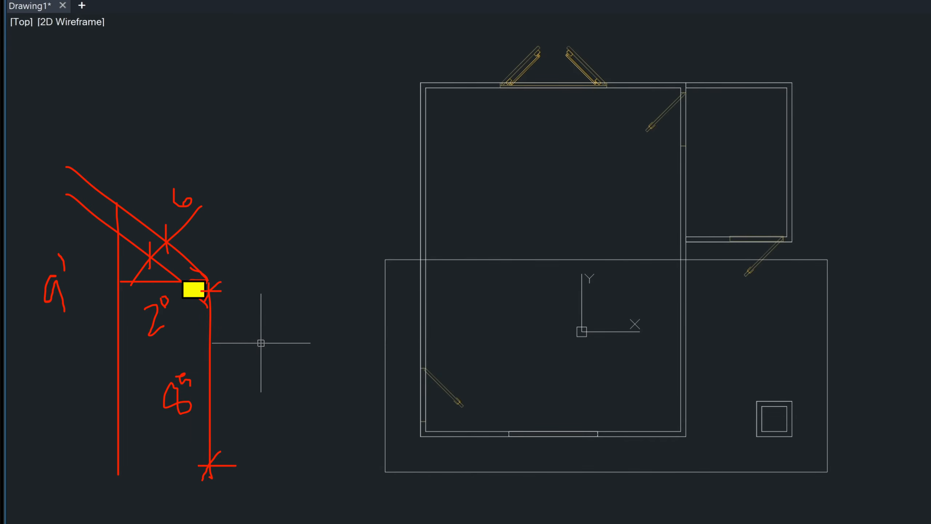
Return to the SW Isometric view and move the overhang rectangle straight up by 8'5" to the gutter height
scroll(323, 305, "up", 1)
left_click(20, 21)
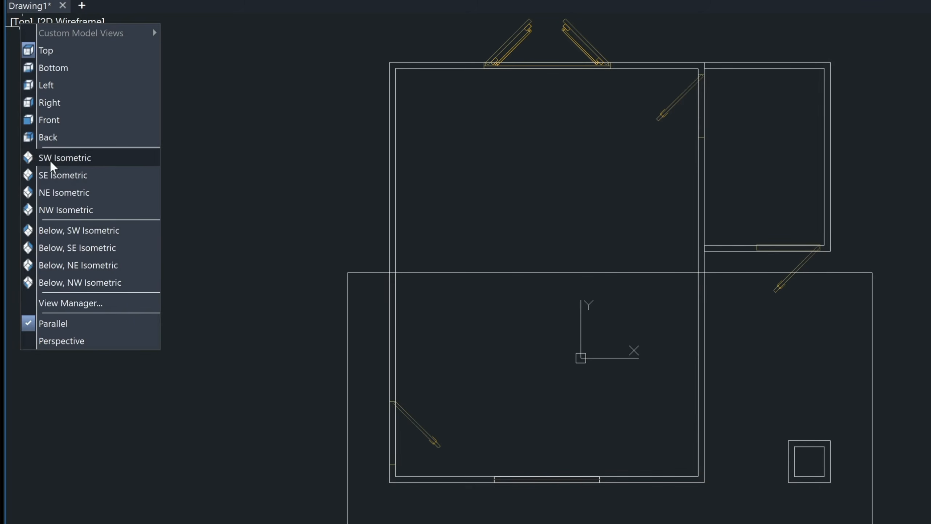
left_click(52, 162)
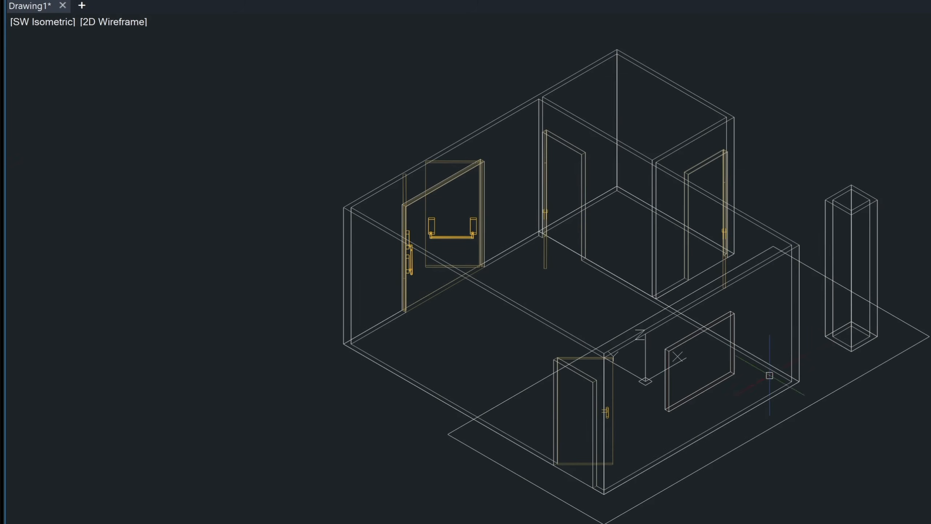
left_click(852, 381)
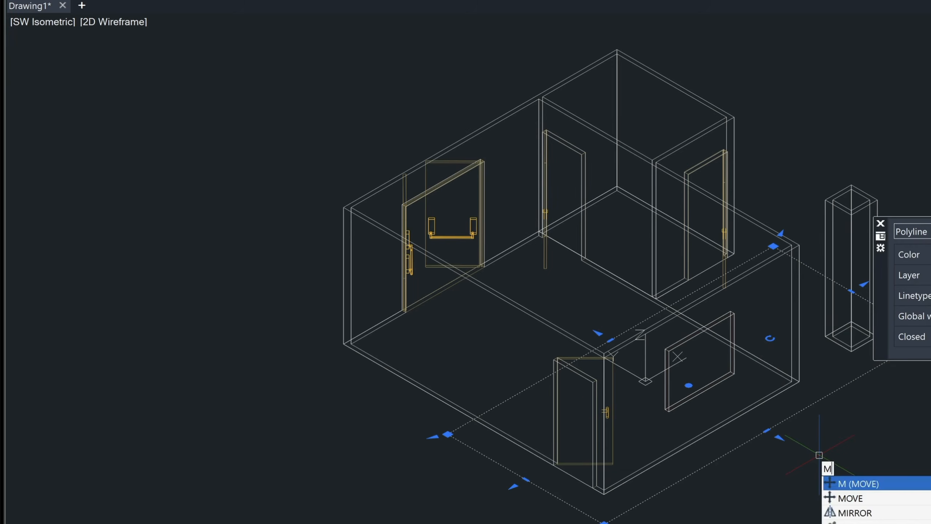
key("Return")
left_click(914, 439)
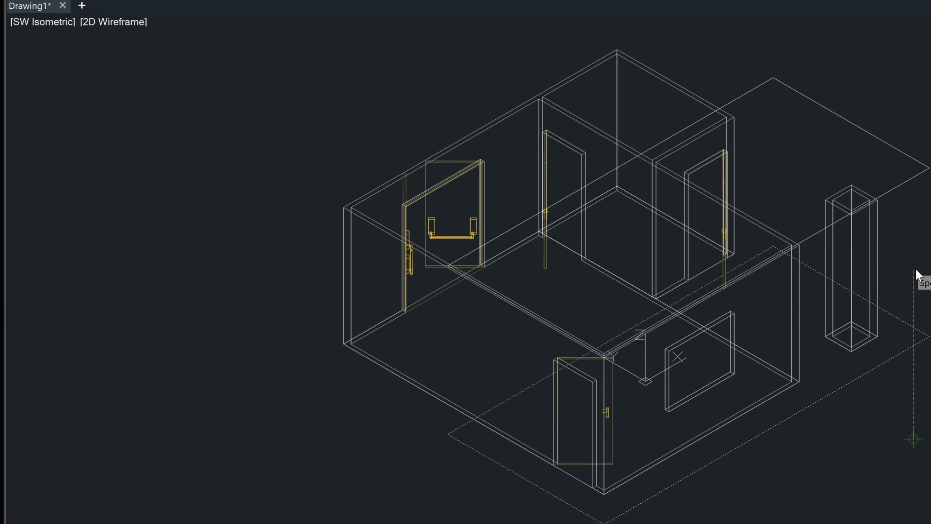
key("Return")
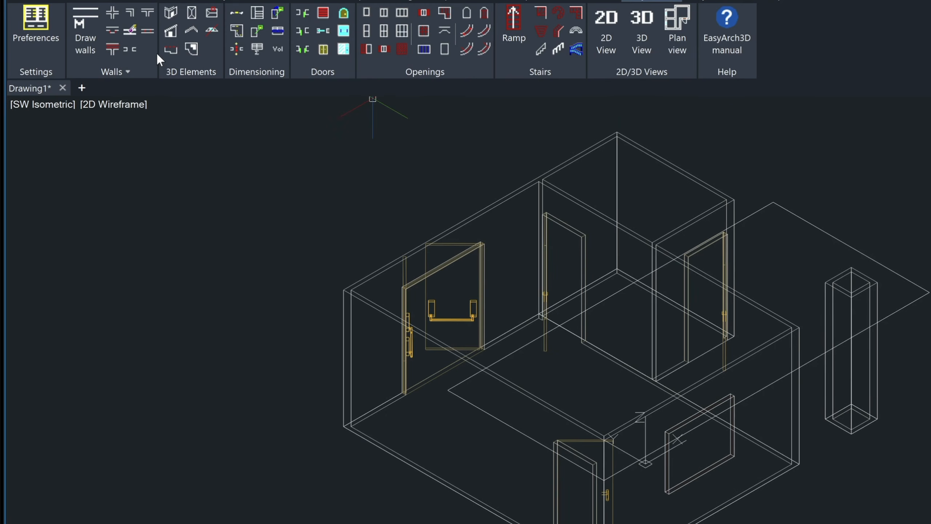
Start a roof pitch on layer ROOF with a thickness of 6 and inclination enabled at 30% tilt
left_click(192, 31)
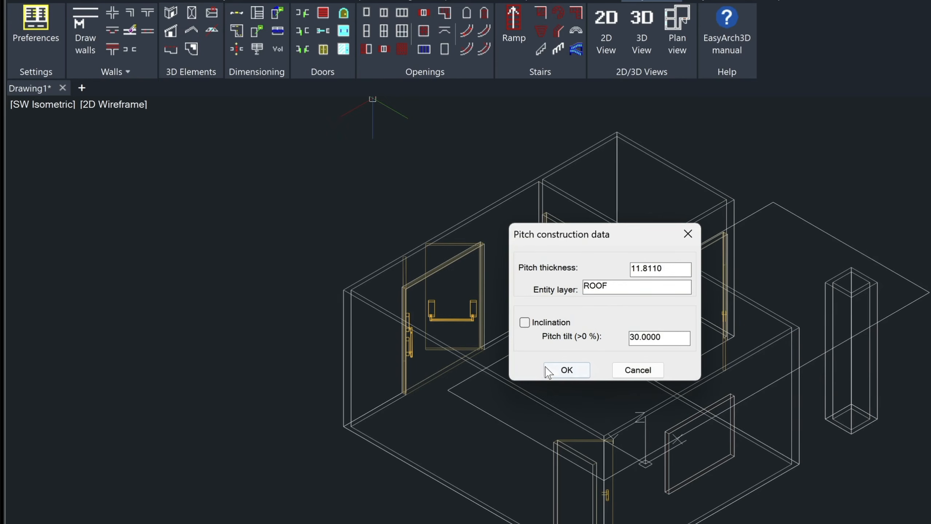
left_click_drag(673, 270, 598, 273)
type("6")
key("Tab")
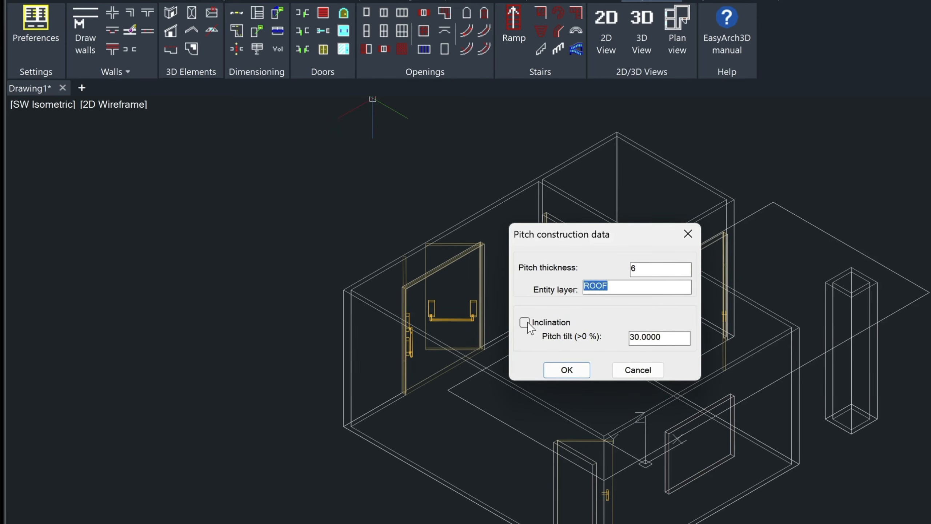
left_click(524, 322)
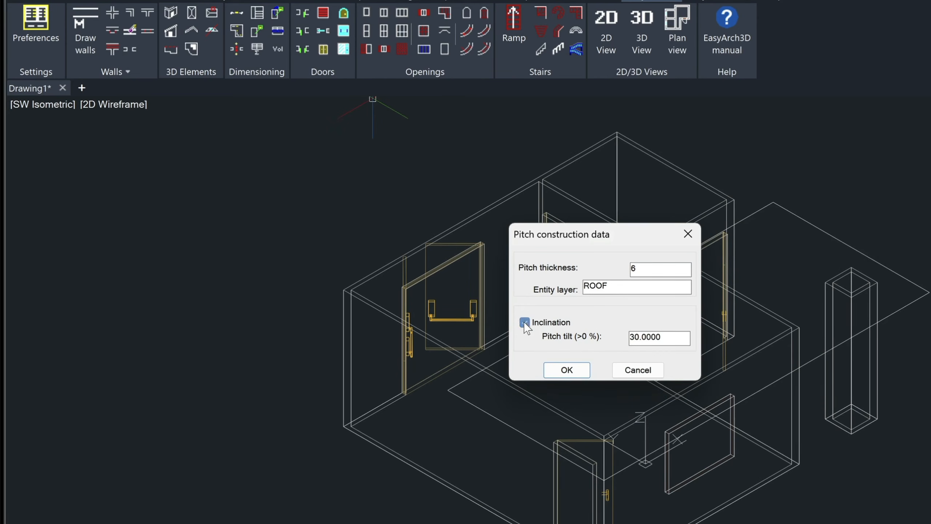
left_click(566, 370)
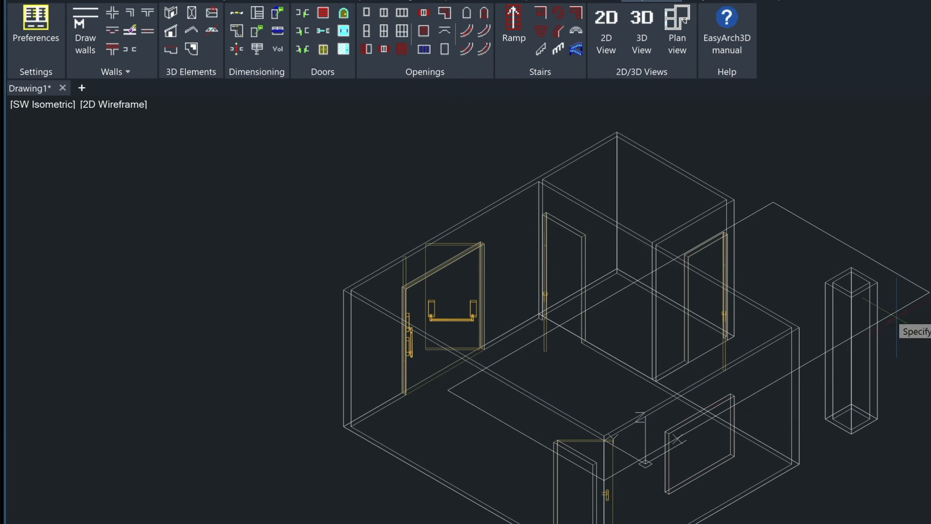
Build the roof pitch through the raised rectangle's four corners, using its first two points as the gutter line
left_click(928, 292)
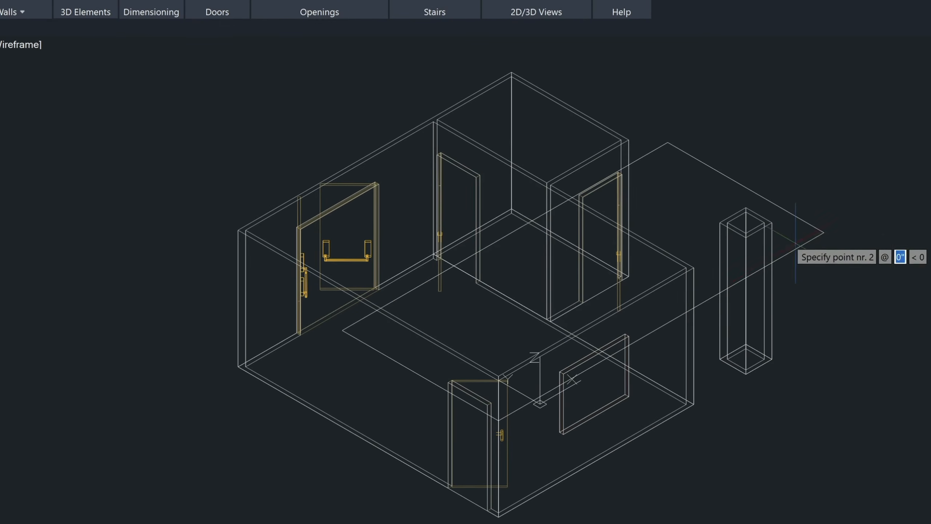
left_click(501, 418)
left_click(343, 329)
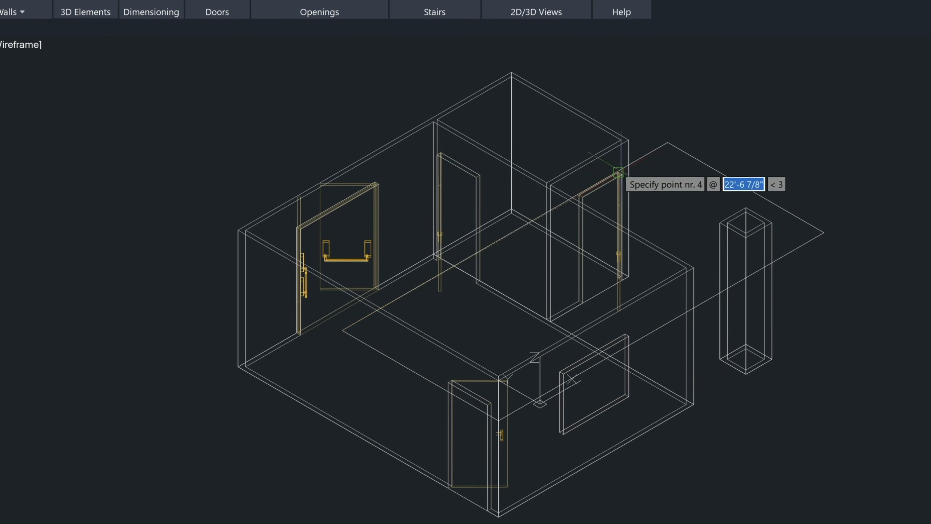
left_click(667, 142)
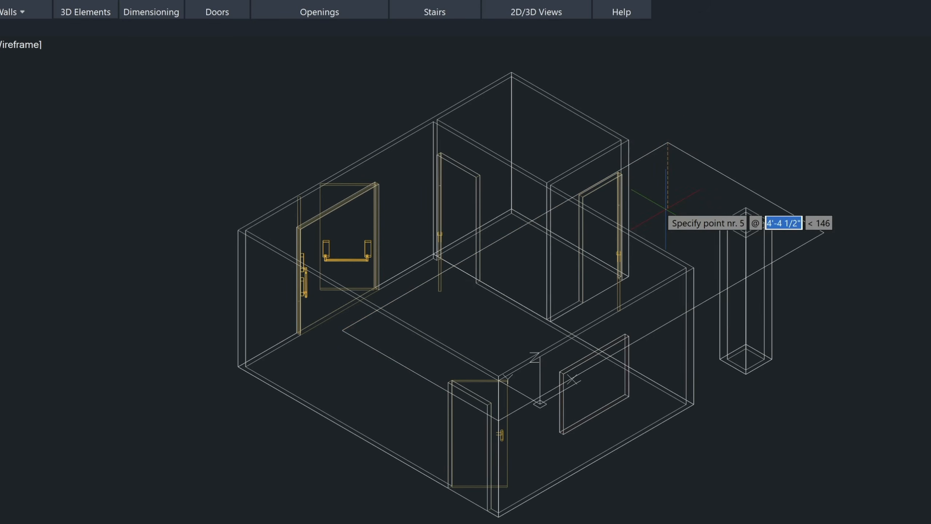
key("Return")
key("Return")
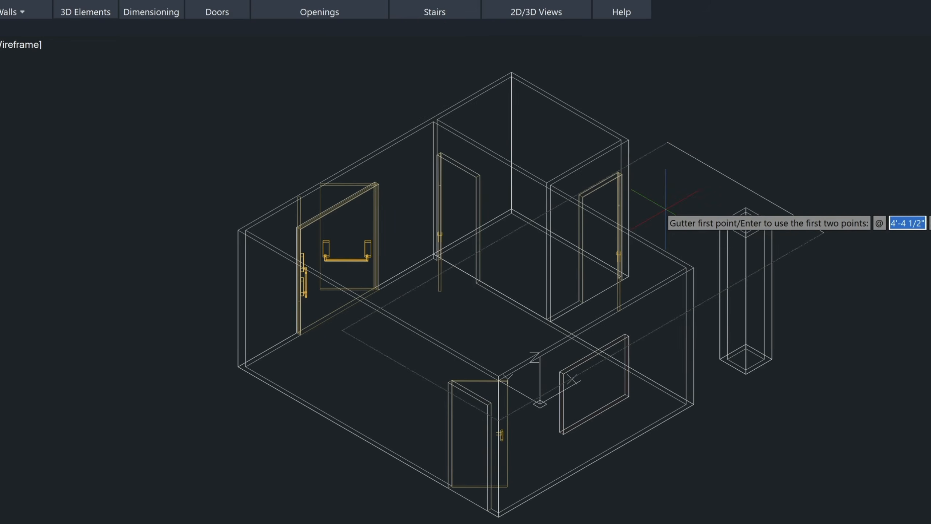
key("Return")
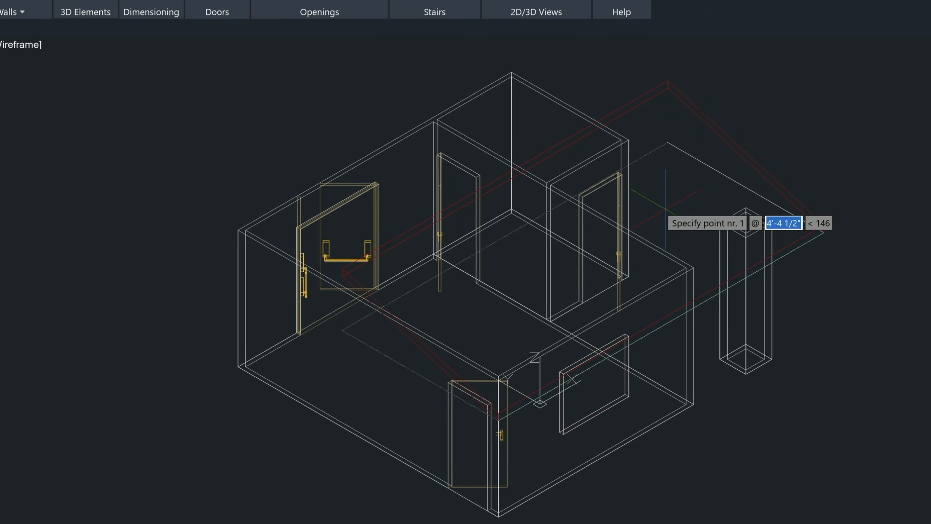
key("Return")
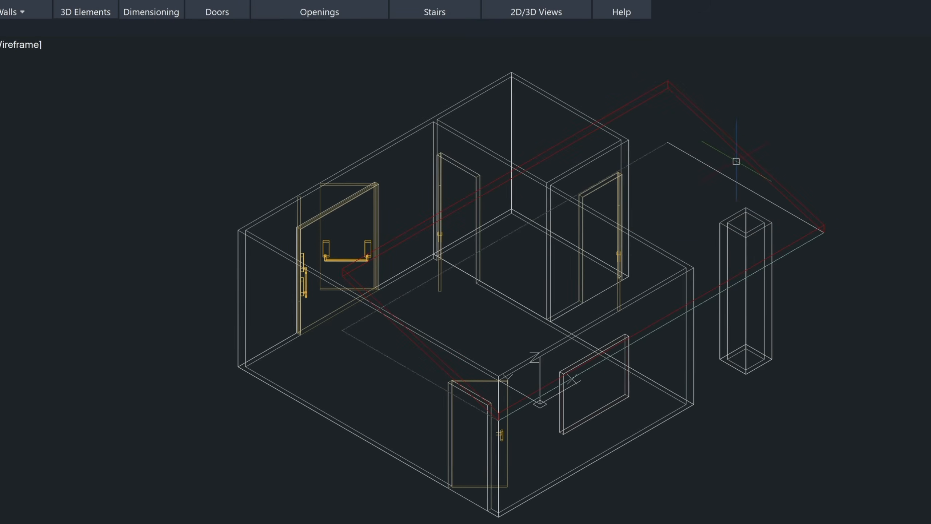
Mirror the roof pitch across its upper ridge edge, keeping the original, to form a gable roof
left_click(664, 80)
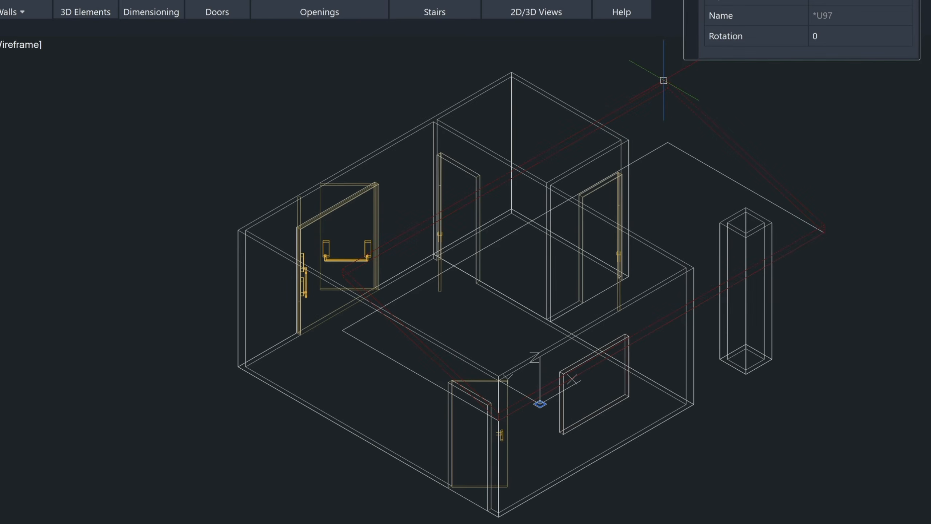
type("mi")
key("Return")
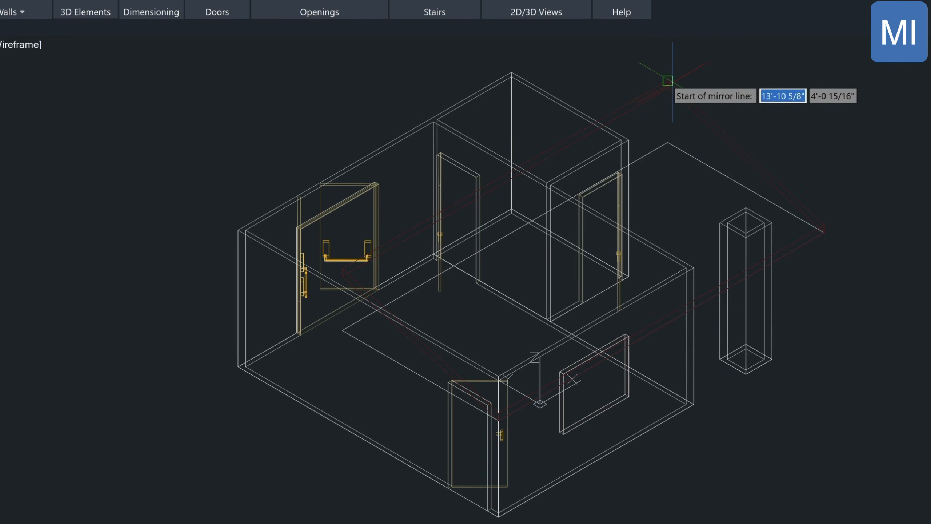
left_click(668, 80)
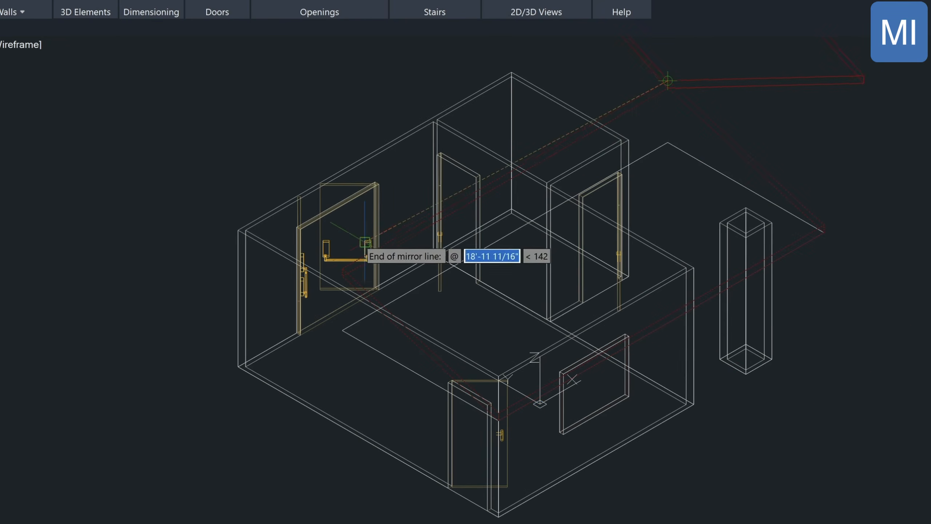
left_click(342, 271)
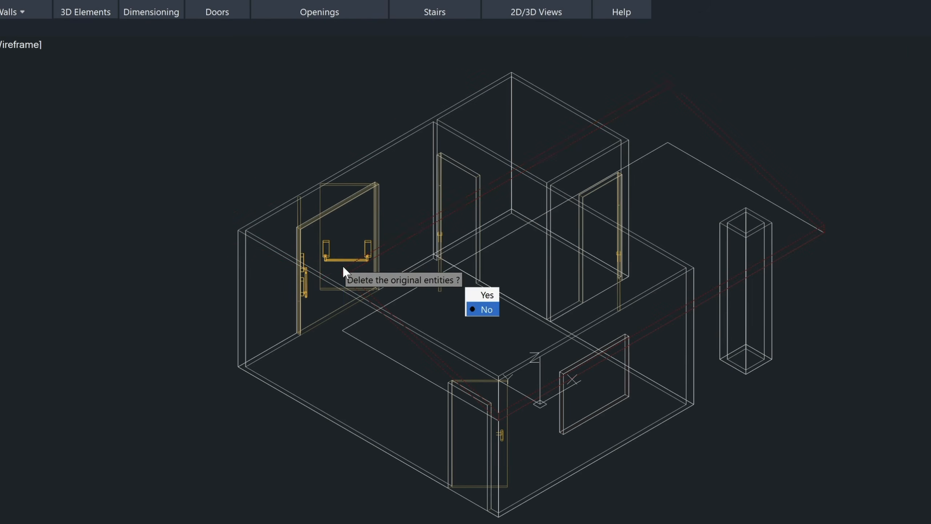
key("Return")
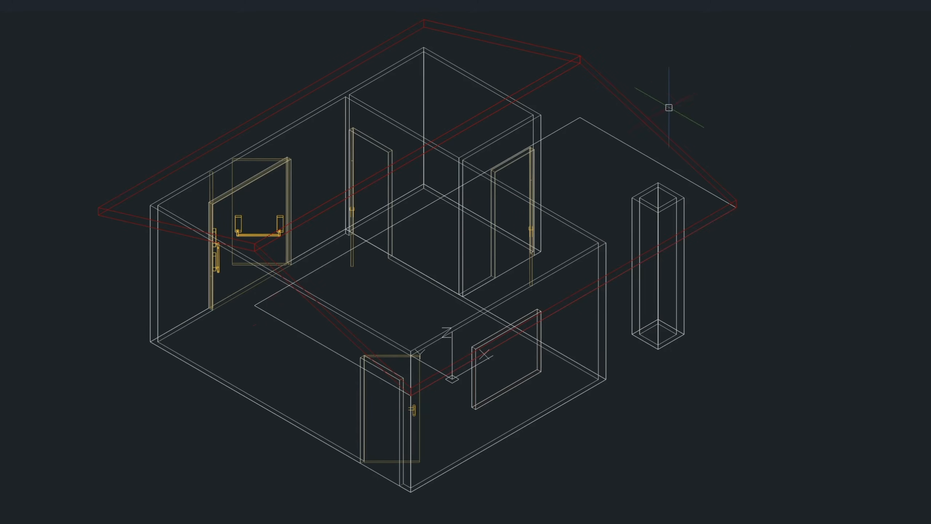
View the gable roof shaded from a lower 3D angle
left_click(909, 28)
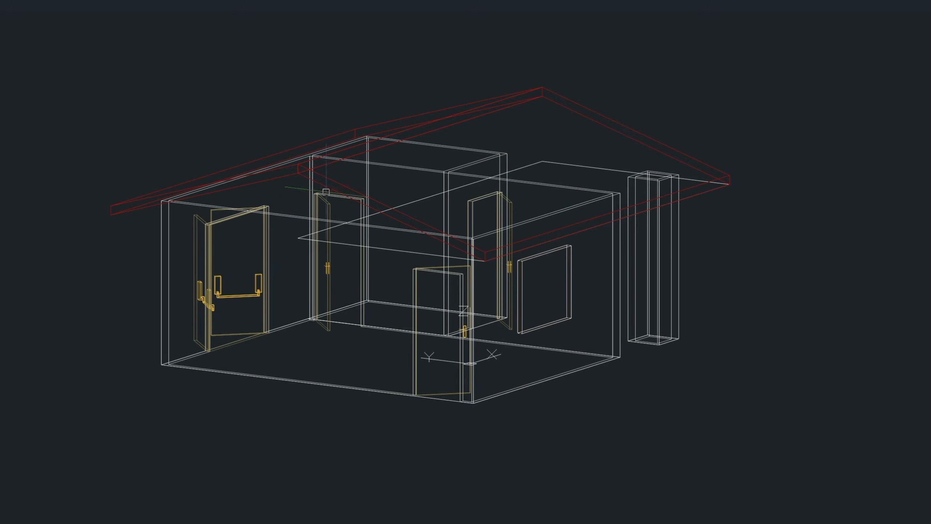
type("SHADE")
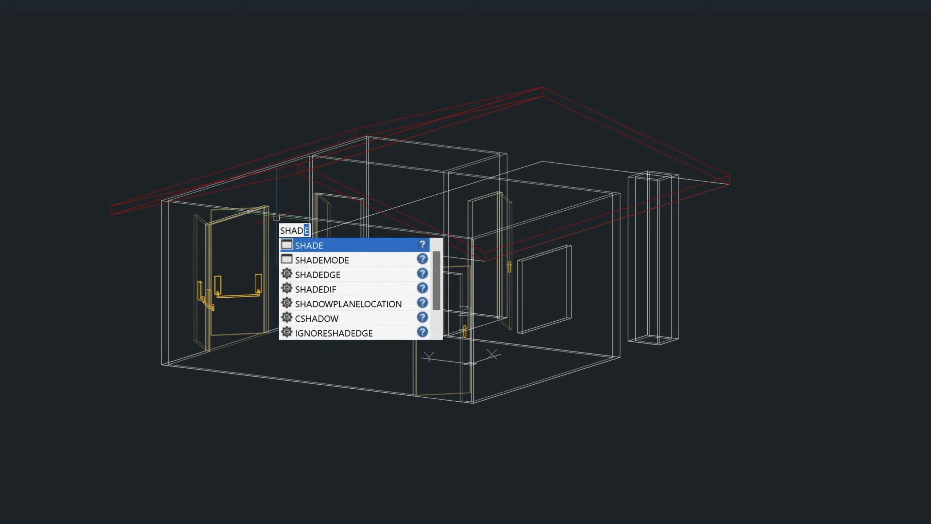
key("Return")
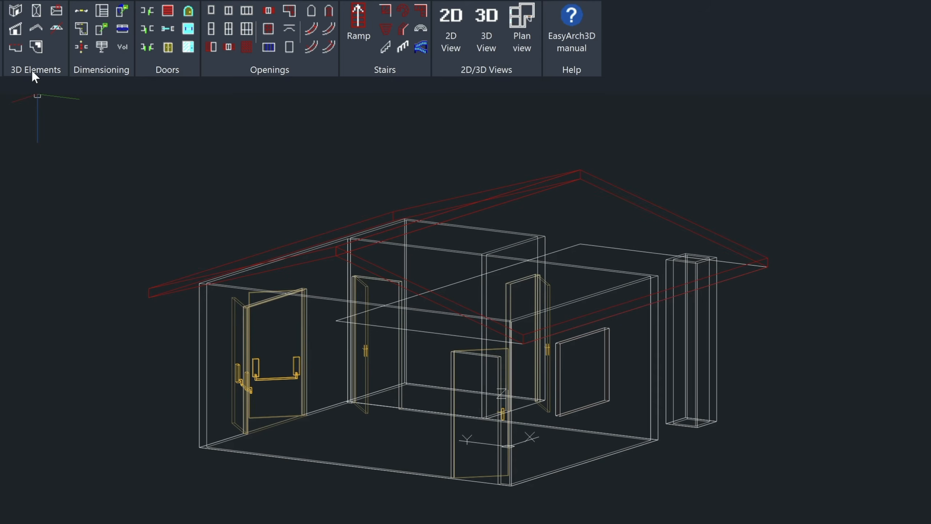
Align the walls and the column to the roof slopes with the automatic alignment plane option
left_click(17, 30)
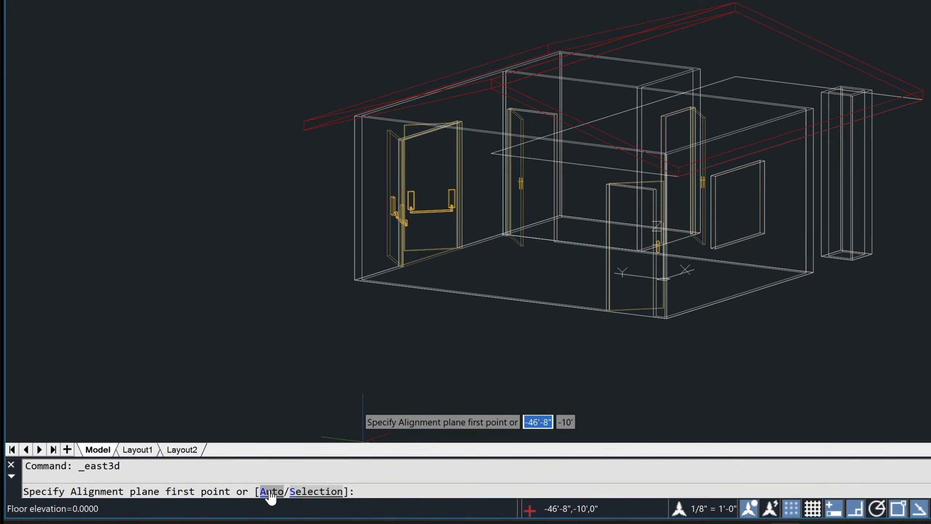
left_click(270, 491)
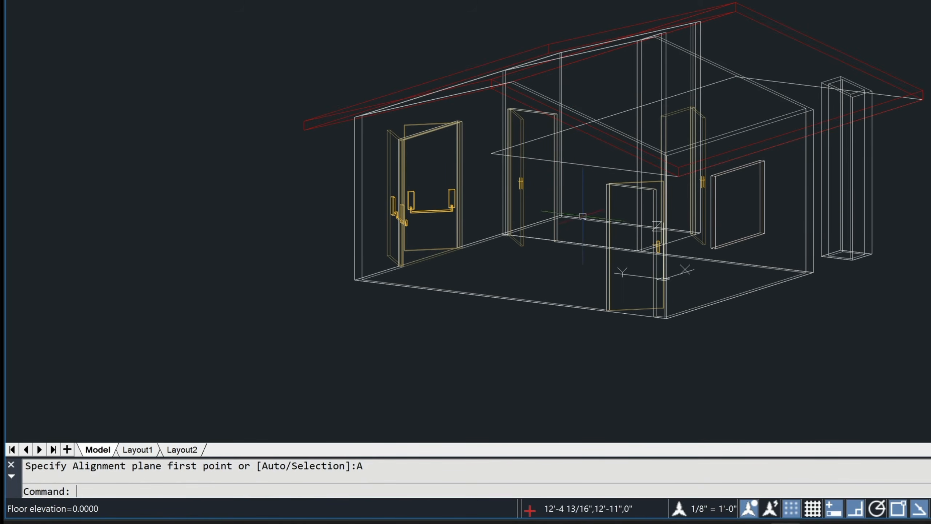
key("Escape")
Shade the house with its walls extended up to the gable roof
type("SHADE")
key("Return")
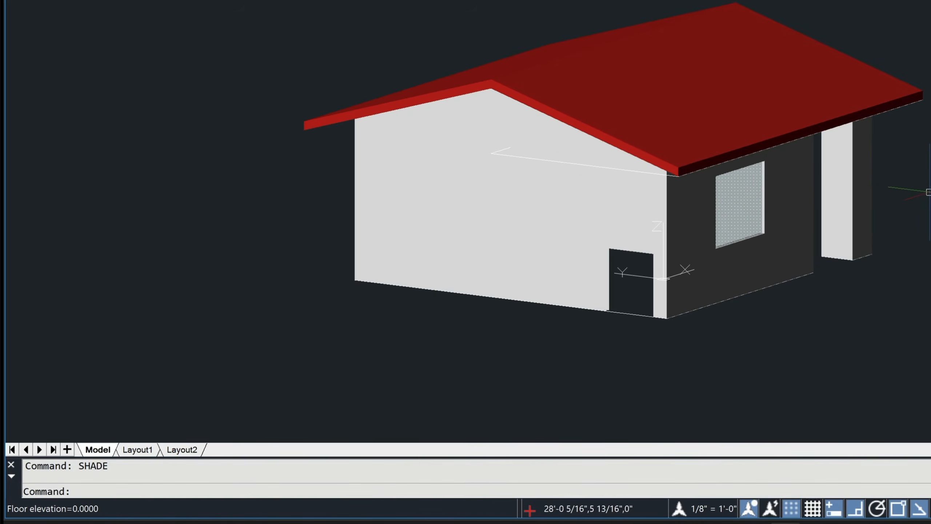
key("Escape")
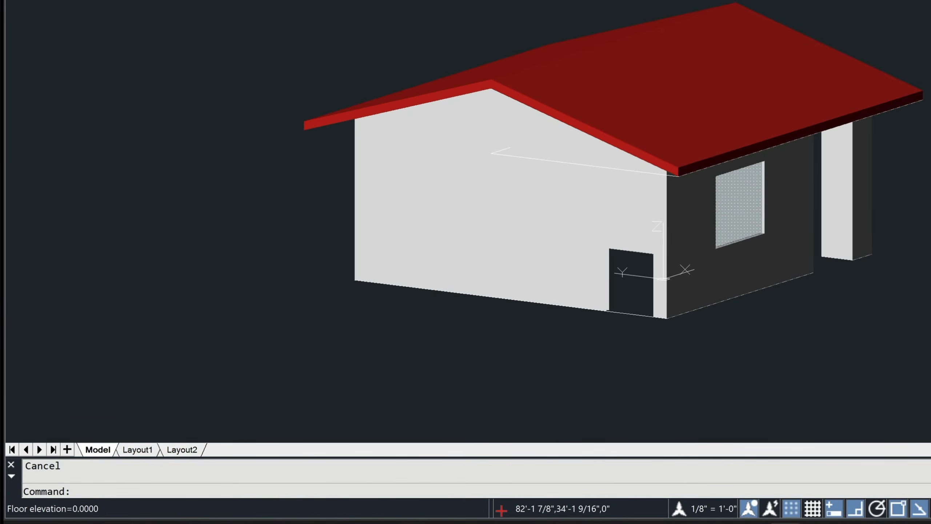
Turn off layer 0 to hide the construction rectangle under the roof
type("LA")
key("Return")
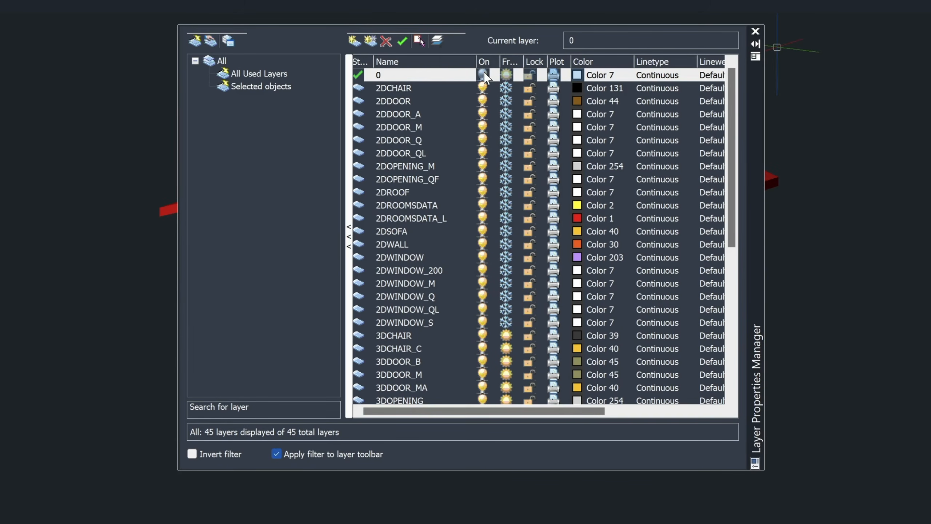
left_click(755, 31)
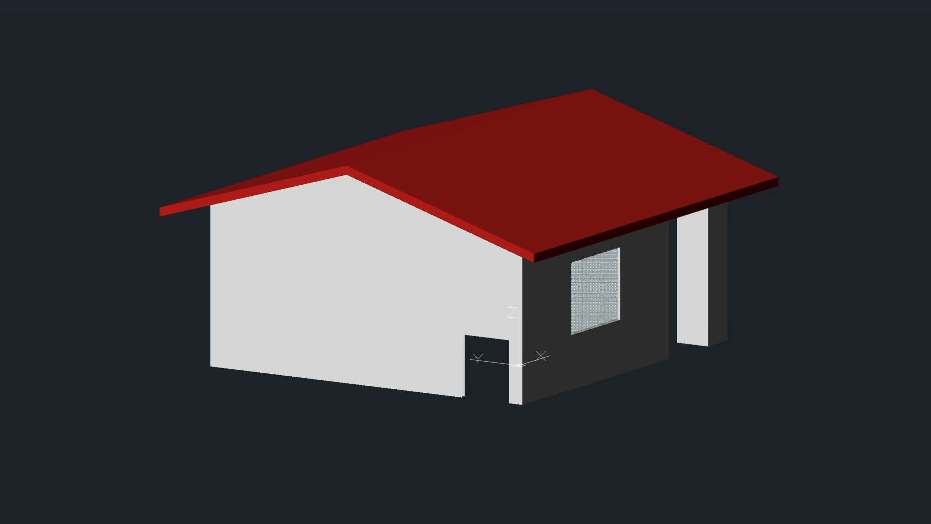
View the house from the double door side and examine the color and transparency settings of layer 3DWINDOW_V
middle_click_drag(882, 216, 844, 287, "shift")
type("LA")
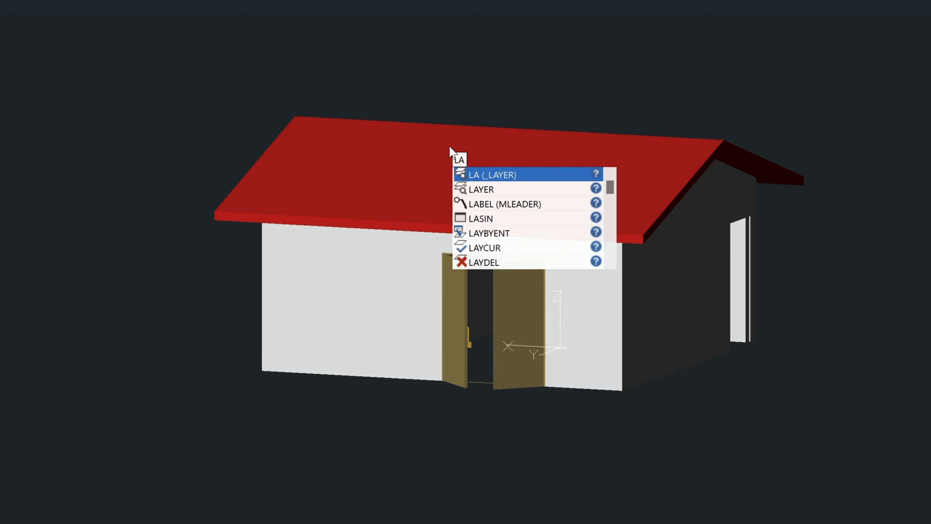
key("Return")
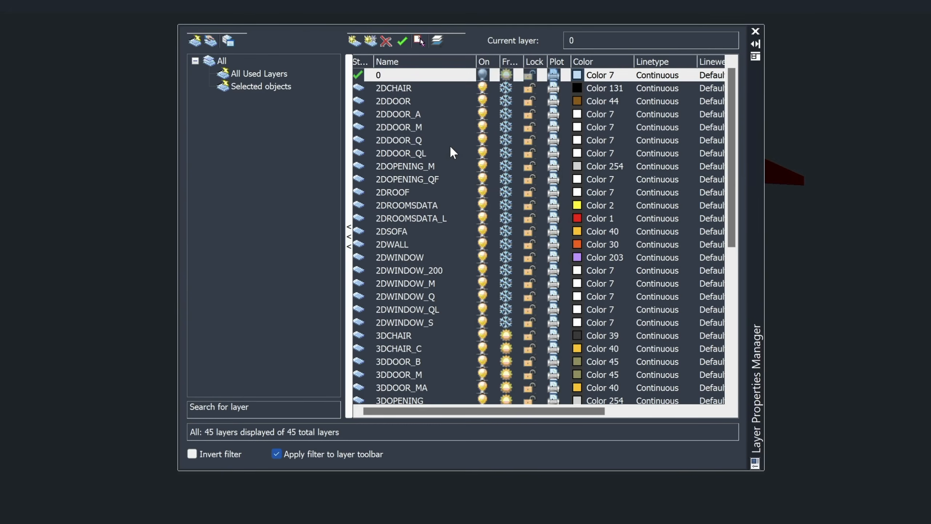
left_click_drag(732, 170, 732, 271)
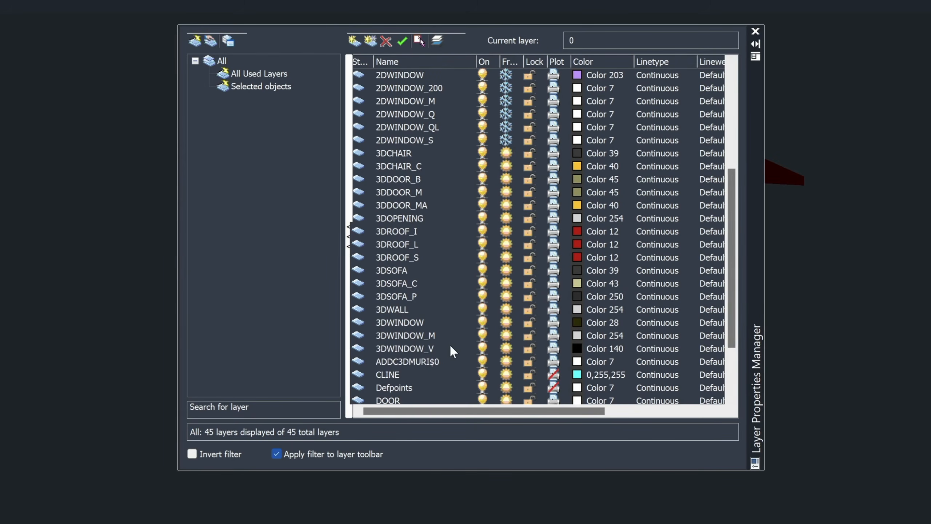
left_click(432, 348)
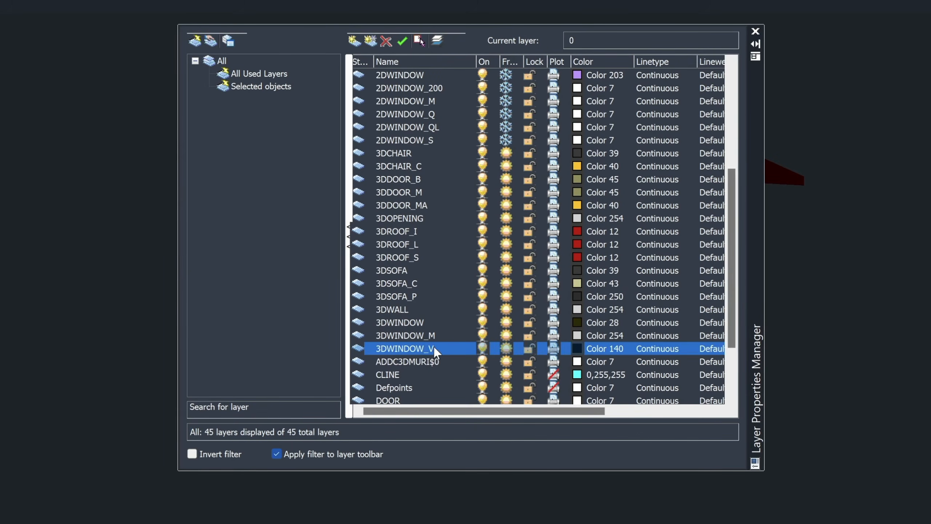
left_click(578, 348)
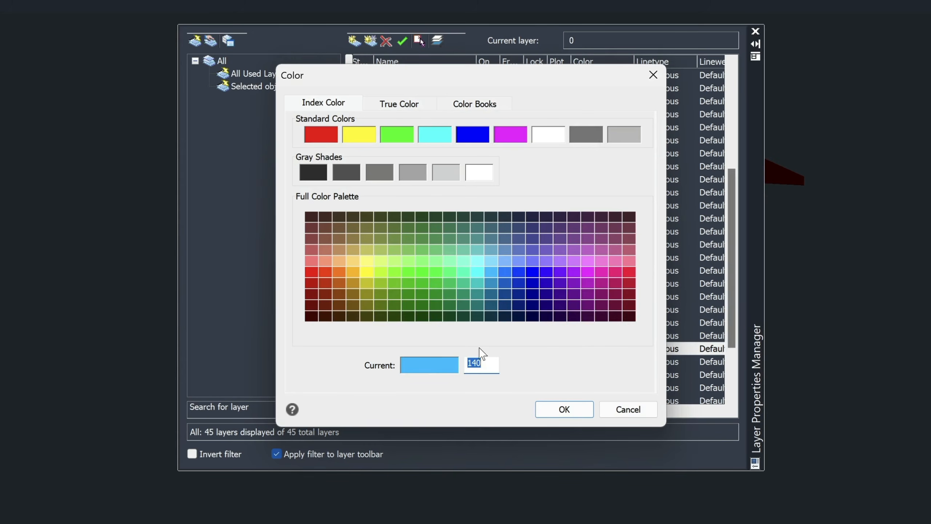
key("Return")
left_click_drag(585, 412, 656, 411)
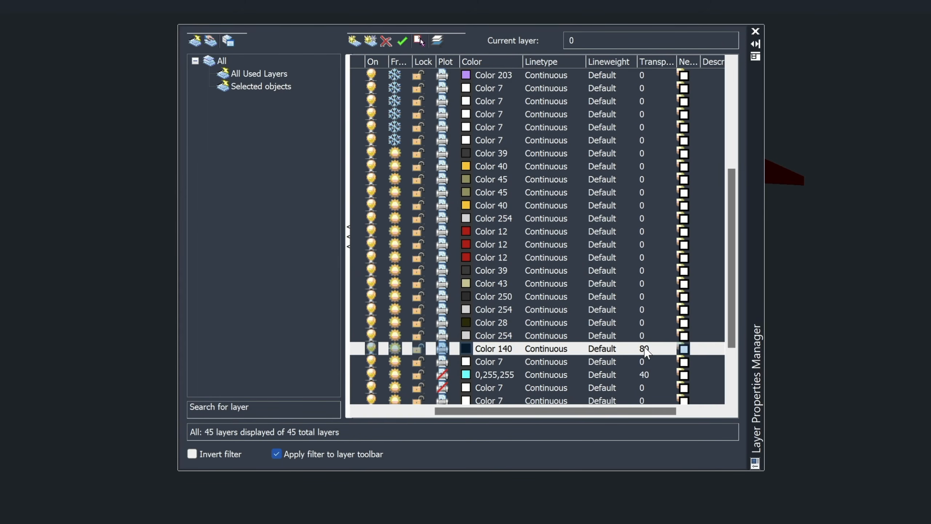
left_click(755, 31)
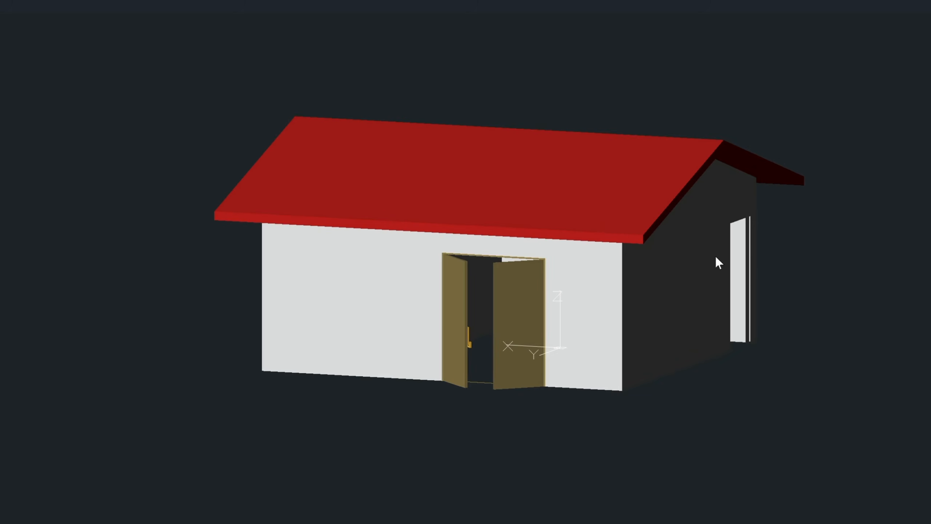